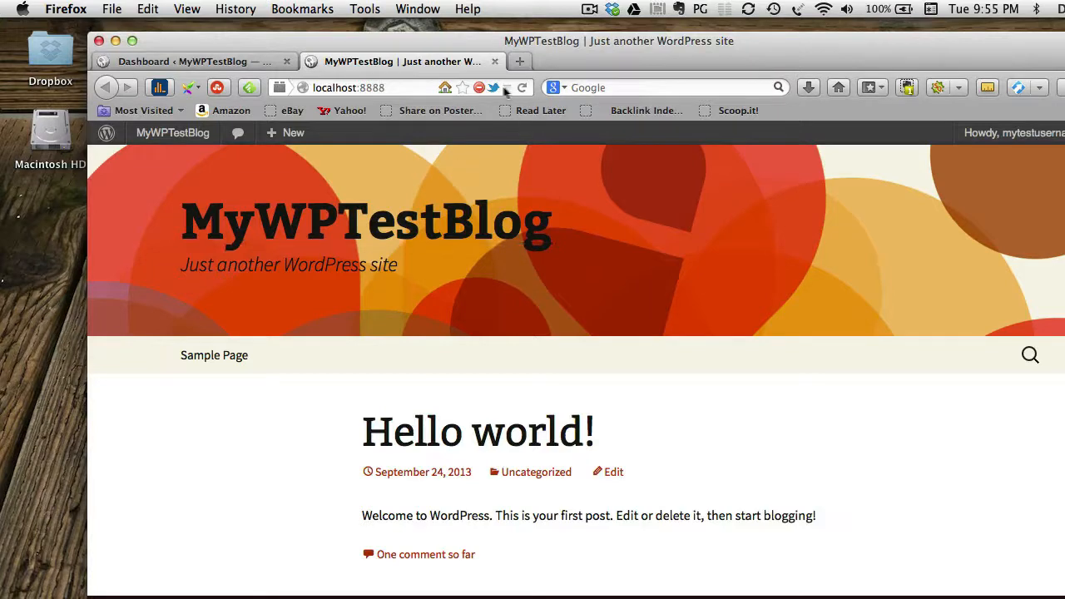
Close the MyWPTestBlog tab and quit Firefox.
{"action": "left_click", "coordinate": [494, 62]}
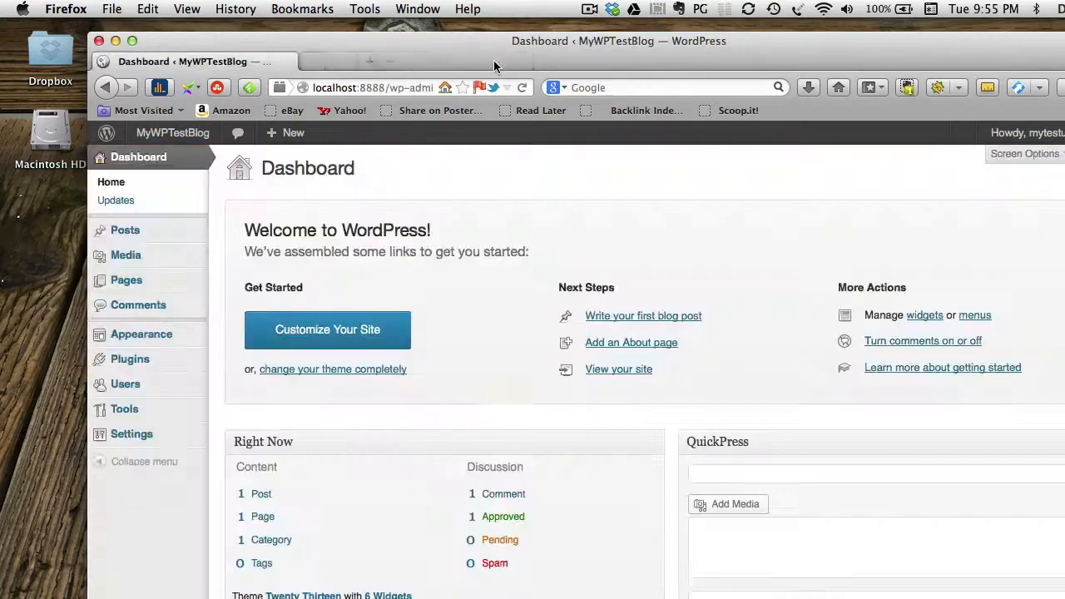
{"action": "left_click", "coordinate": [72, 12]}
{"action": "left_click", "coordinate": [94, 162]}
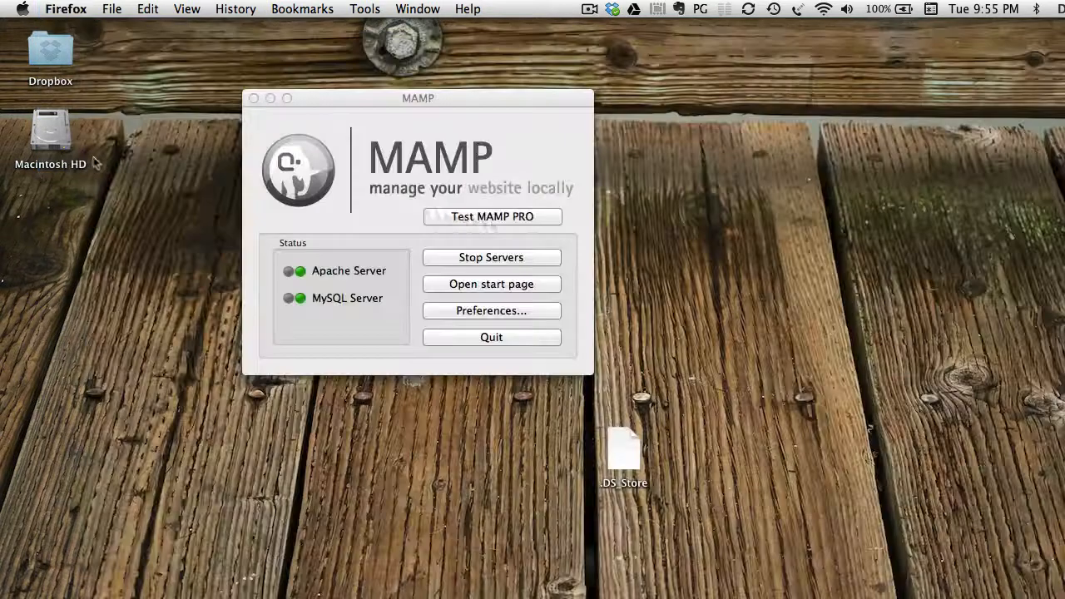
Stop MAMP's Apache and MySQL servers, then quit MAMP.
{"action": "left_click_drag", "start_coordinate": [456, 103], "coordinate": [428, 111]}
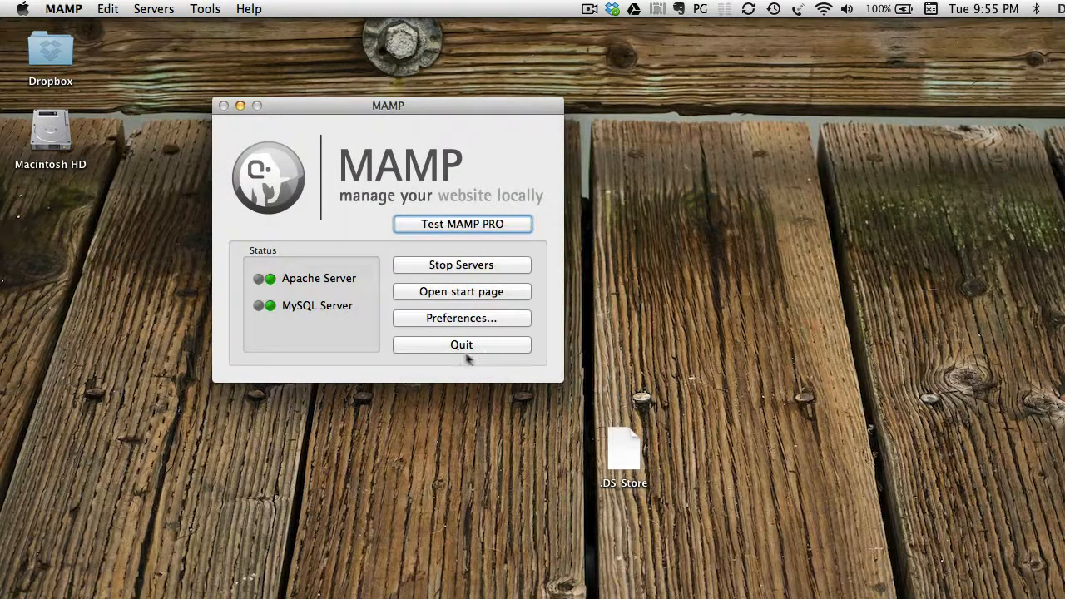
{"action": "left_click", "coordinate": [460, 267]}
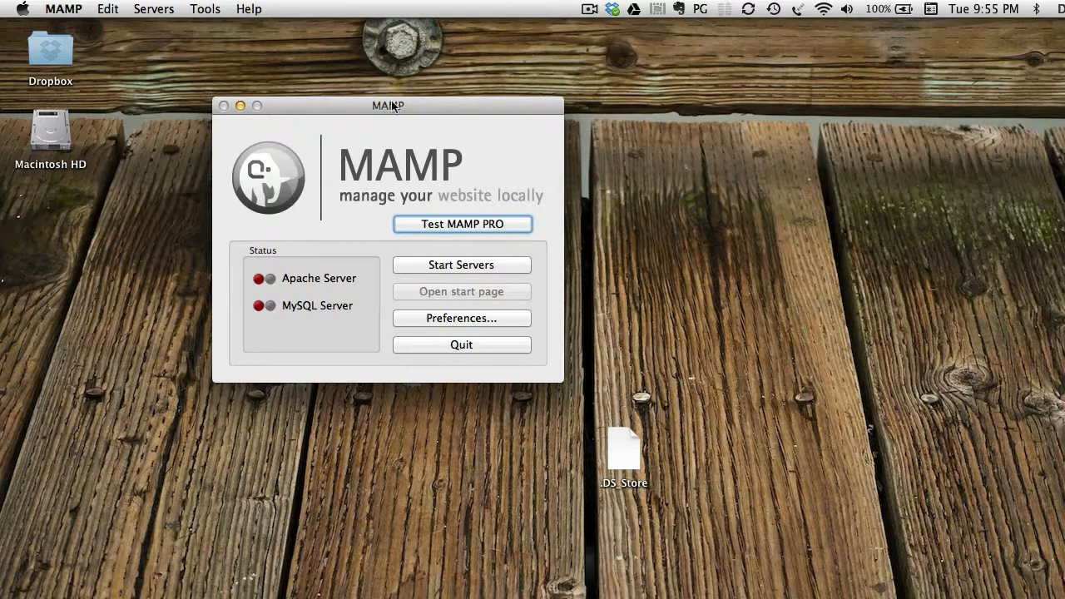
{"action": "left_click_drag", "start_coordinate": [393, 106], "coordinate": [361, 141]}
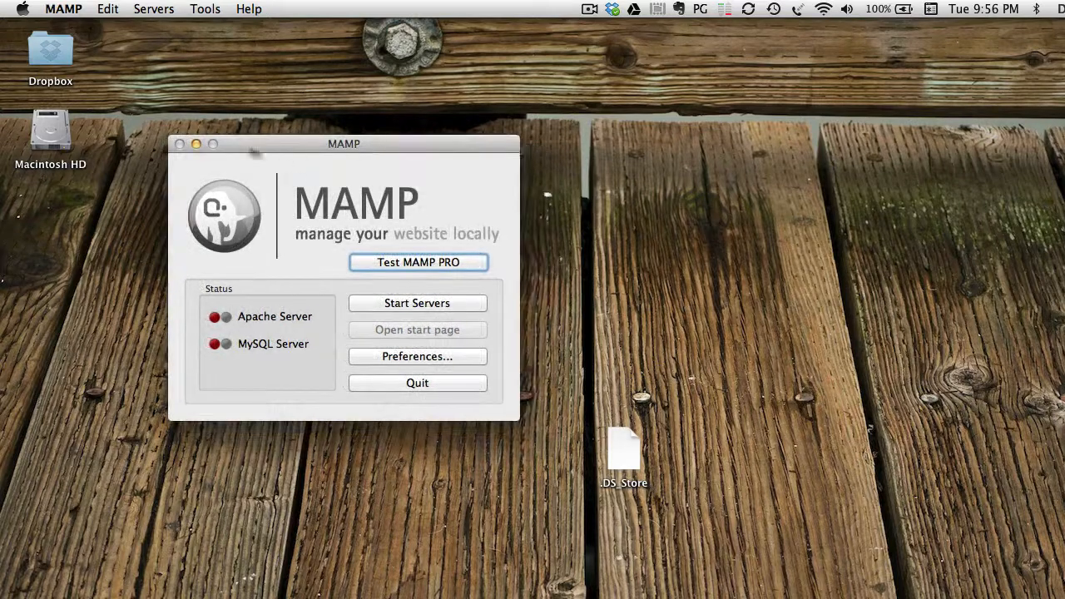
{"action": "left_click_drag", "start_coordinate": [430, 150], "coordinate": [415, 125]}
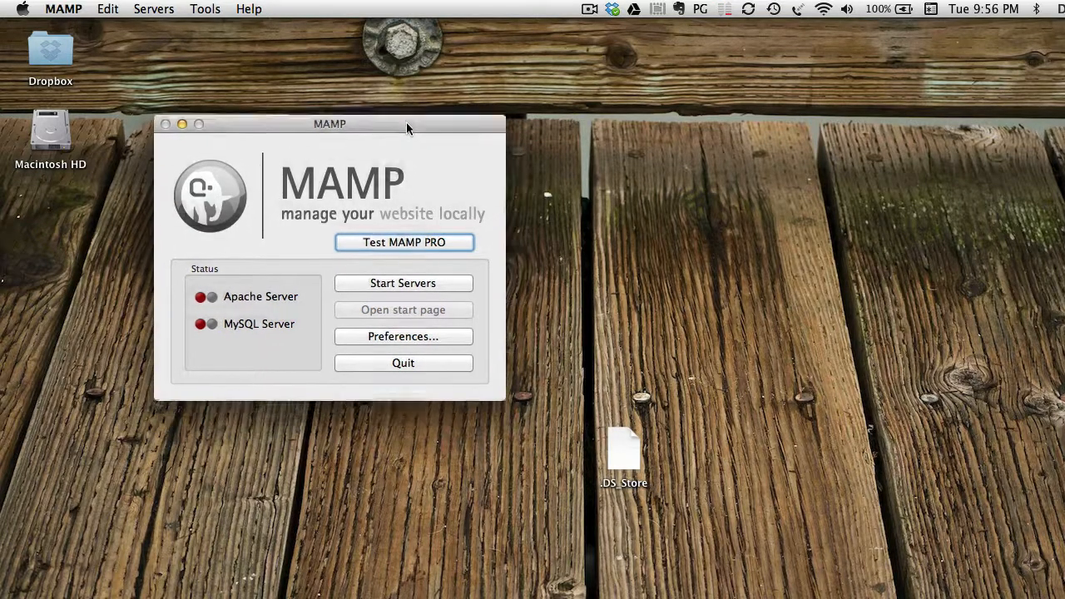
{"action": "left_click", "coordinate": [66, 10]}
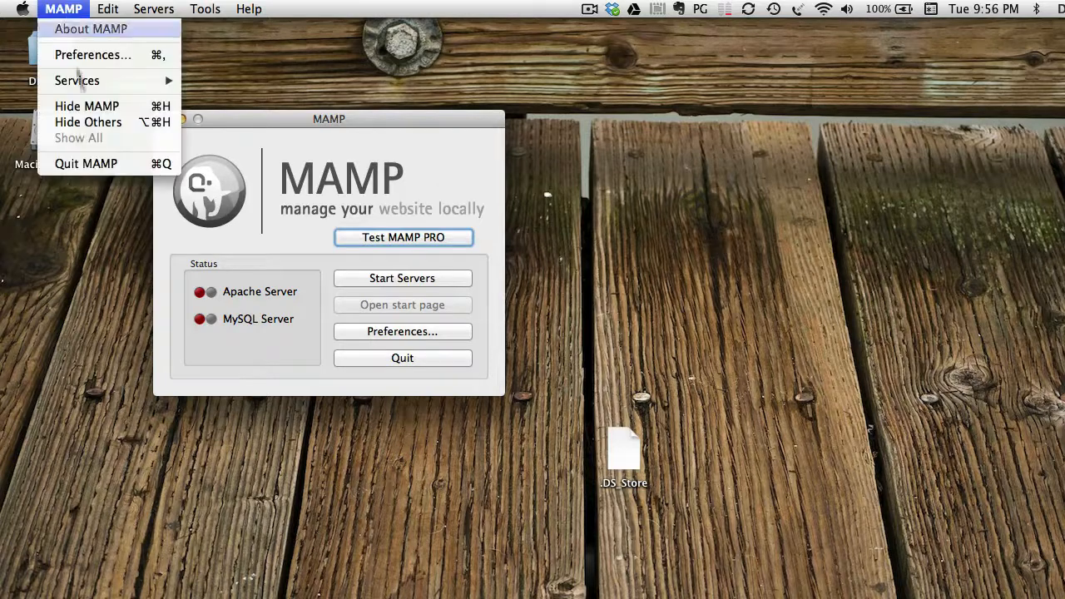
{"action": "left_click", "coordinate": [100, 165]}
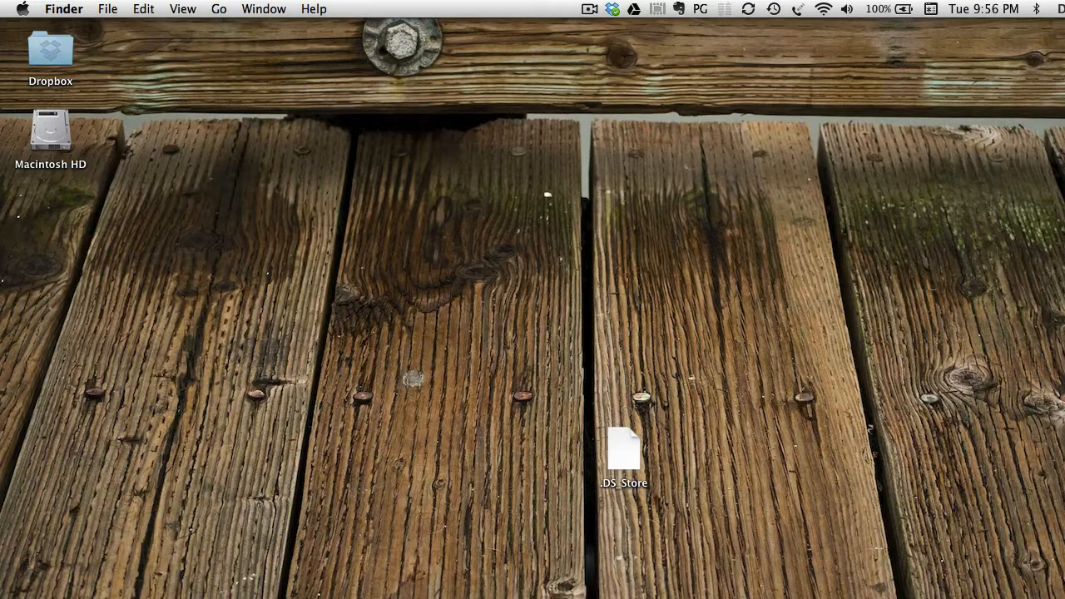
Relaunch MAMP from Launchpad and position its control window.
{"action": "key", "text": "F4"}
{"action": "left_click", "coordinate": [426, 103]}
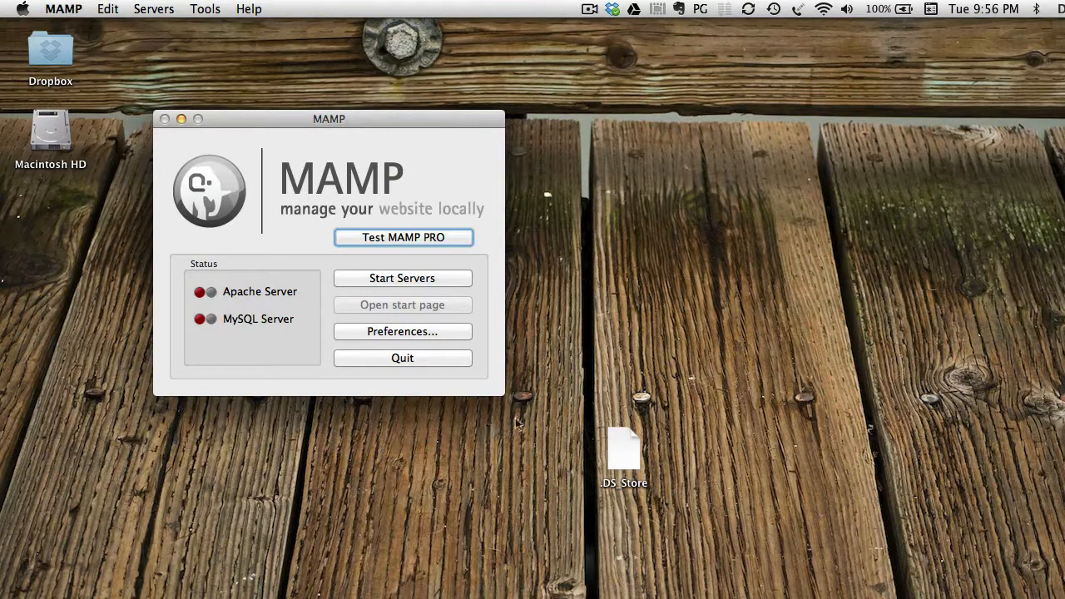
{"action": "left_click_drag", "start_coordinate": [367, 121], "coordinate": [354, 116]}
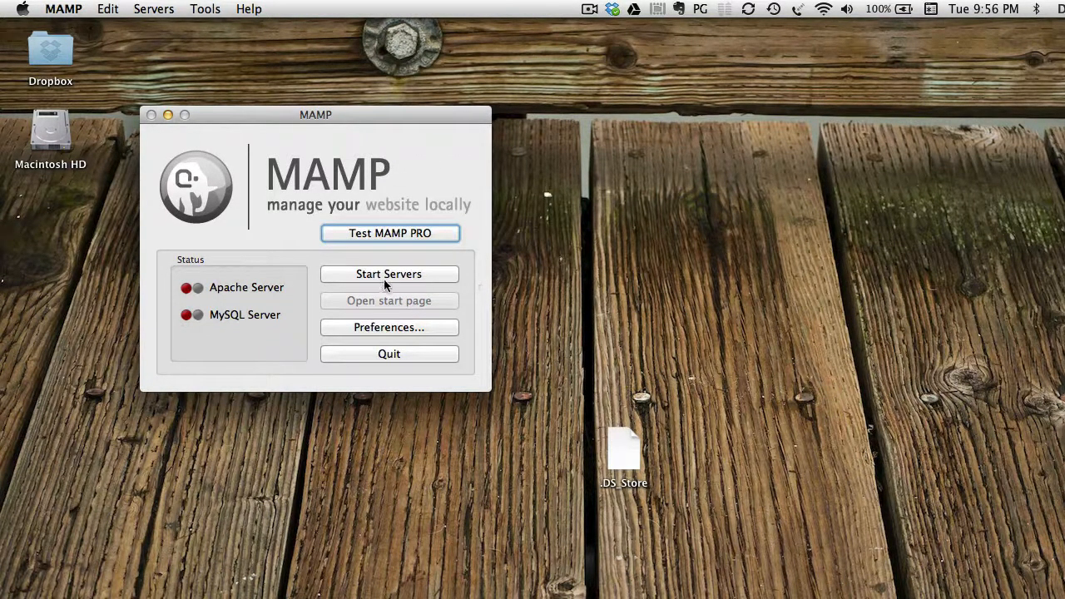
Review MAMP's Start/Stop preferences, cancel without saving, then click Start Servers.
{"action": "left_click", "coordinate": [409, 329]}
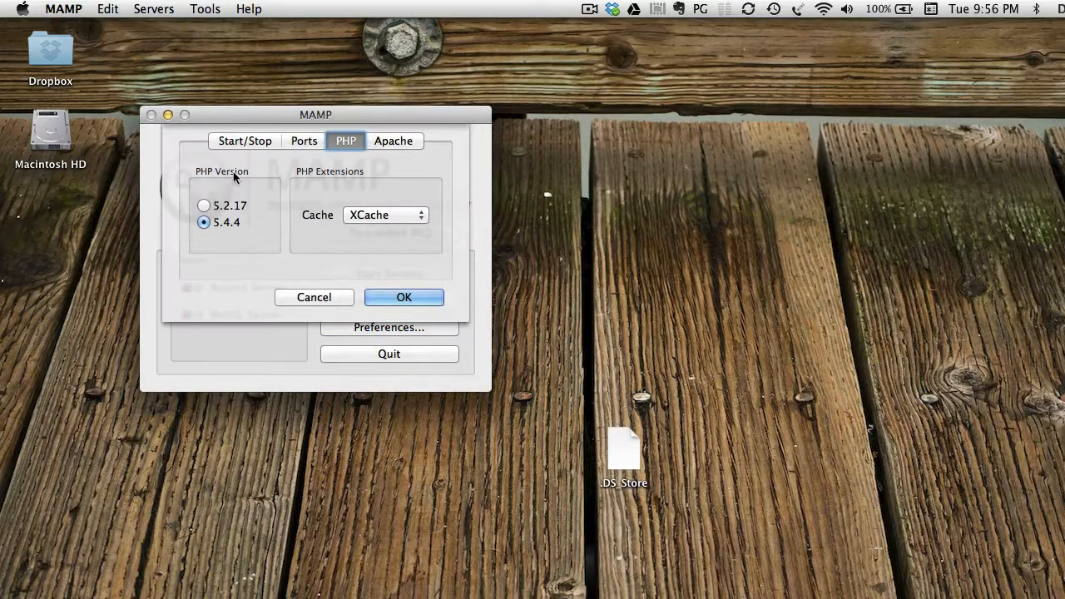
{"action": "left_click", "coordinate": [251, 140]}
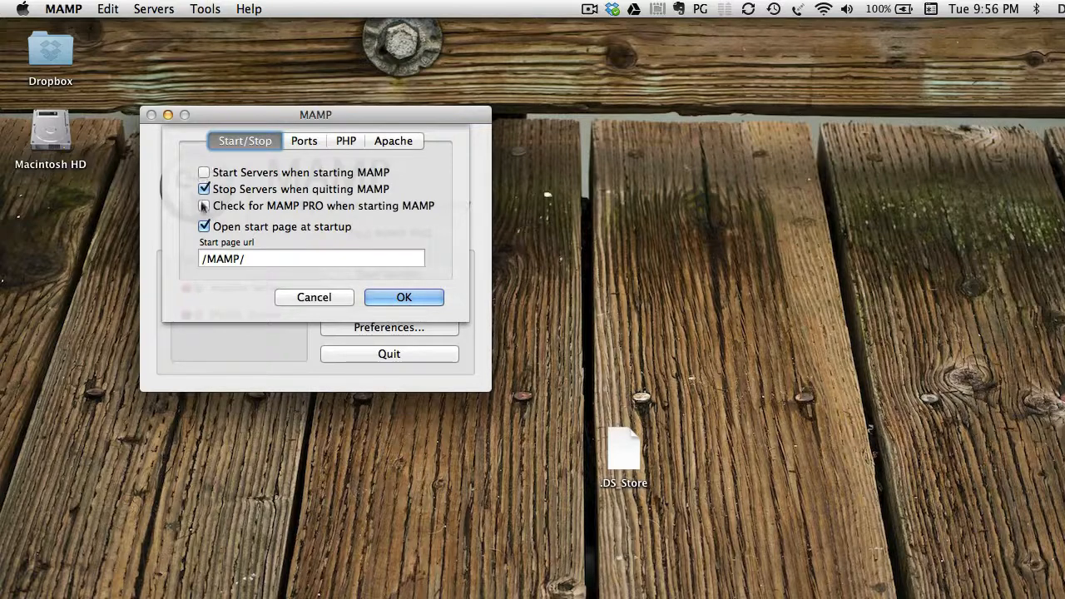
{"action": "left_click", "coordinate": [204, 206]}
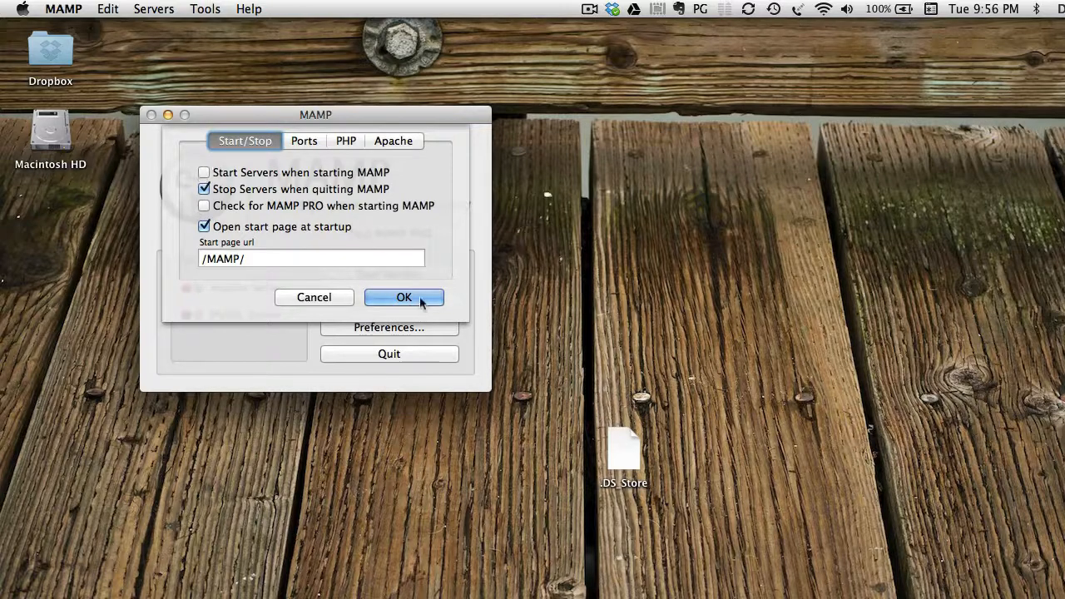
{"action": "left_click", "coordinate": [328, 296]}
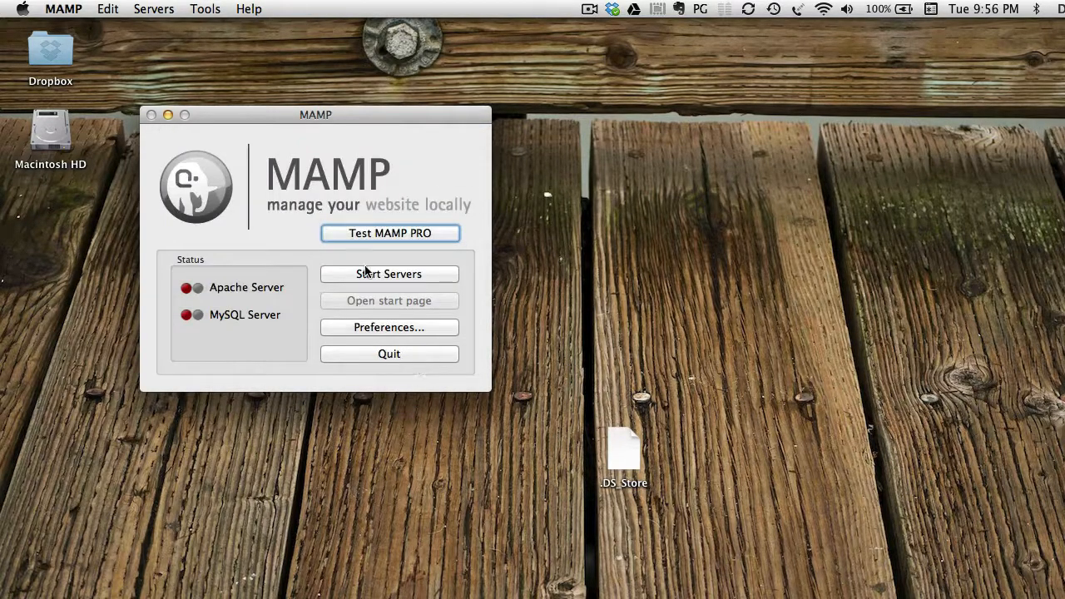
{"action": "left_click", "coordinate": [367, 275]}
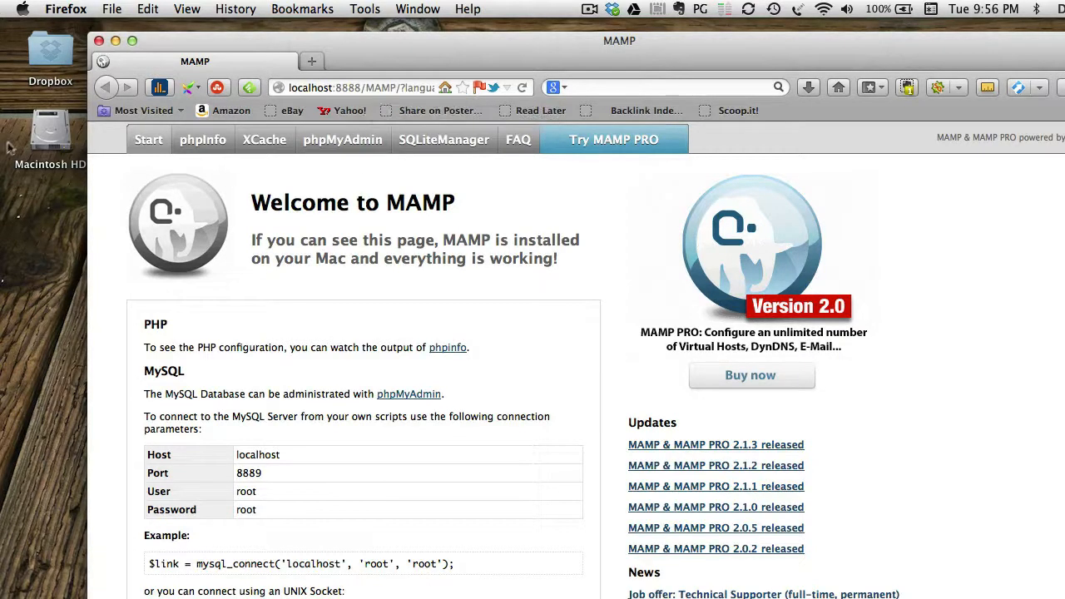
Browse in Finder from Macintosh HD to the home folder's testMamp/wordpress folder, then return to Firefox.
{"action": "double_click", "coordinate": [46, 137]}
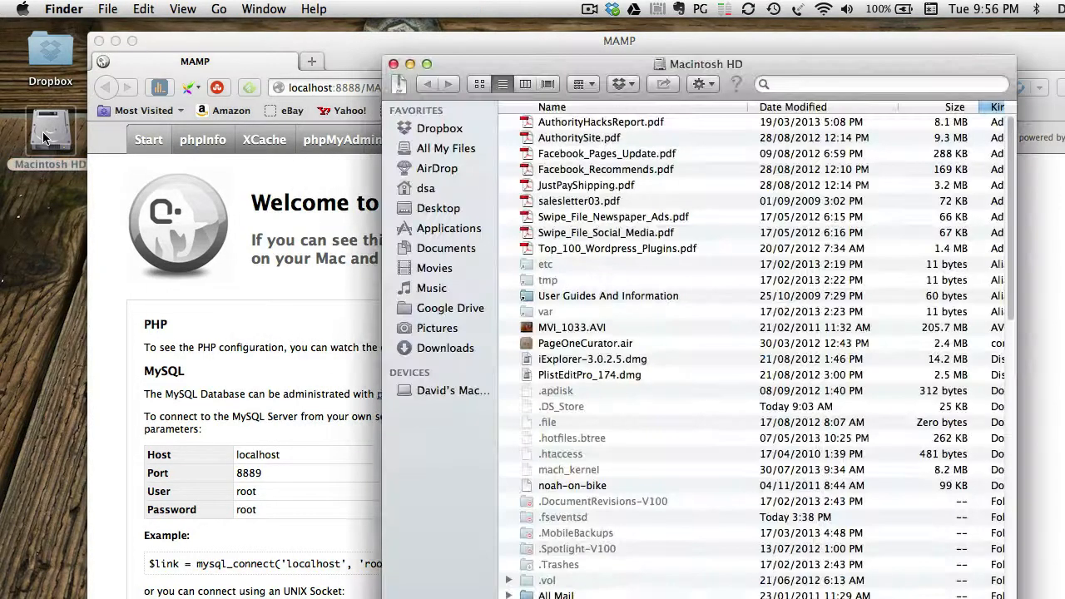
{"action": "left_click", "coordinate": [426, 190]}
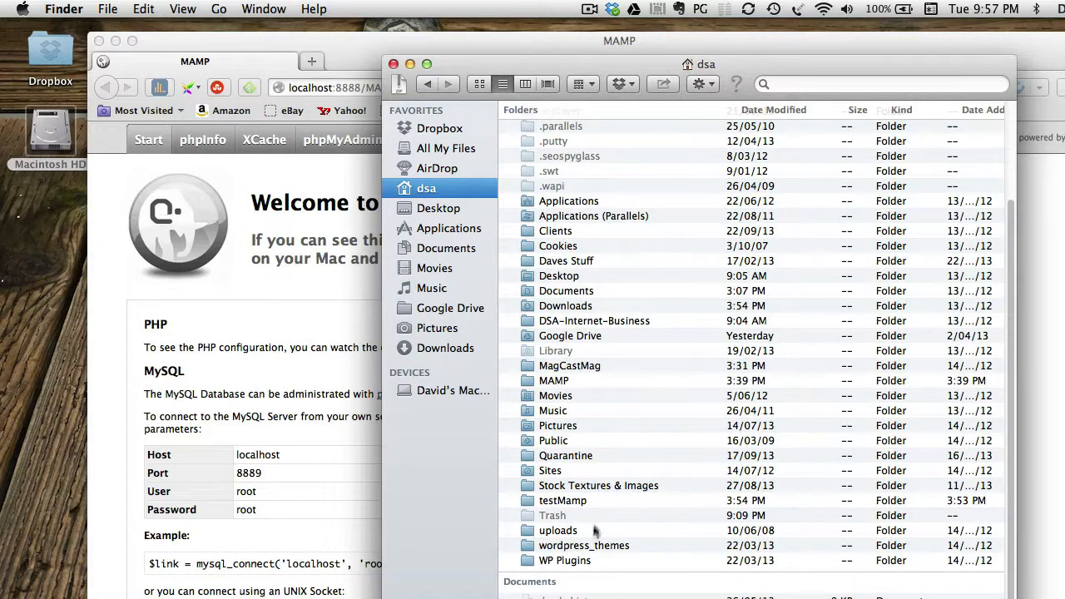
{"action": "left_click", "coordinate": [523, 502]}
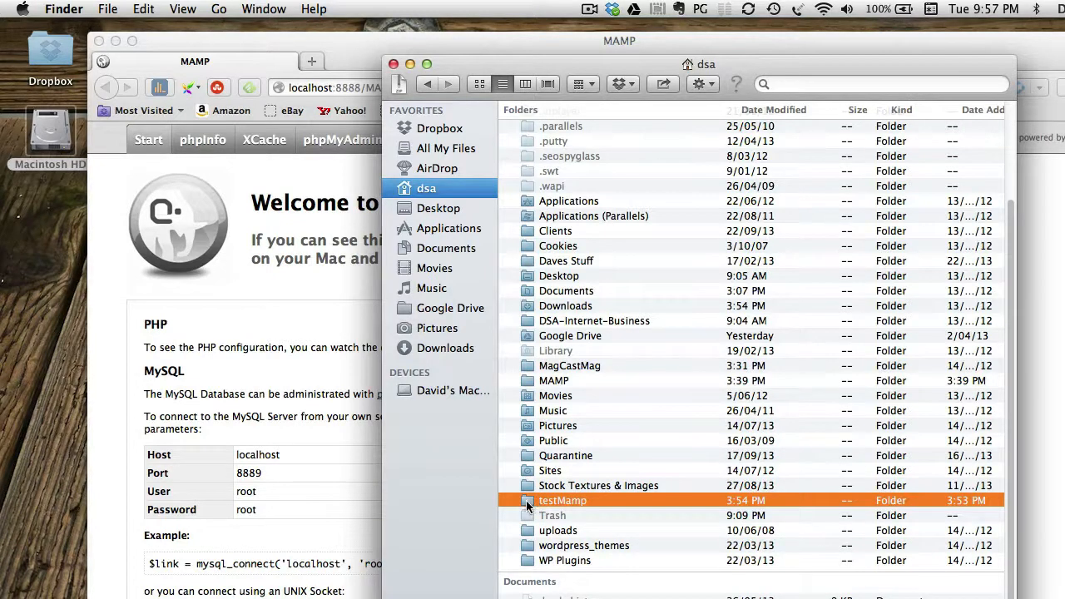
{"action": "double_click", "coordinate": [528, 500]}
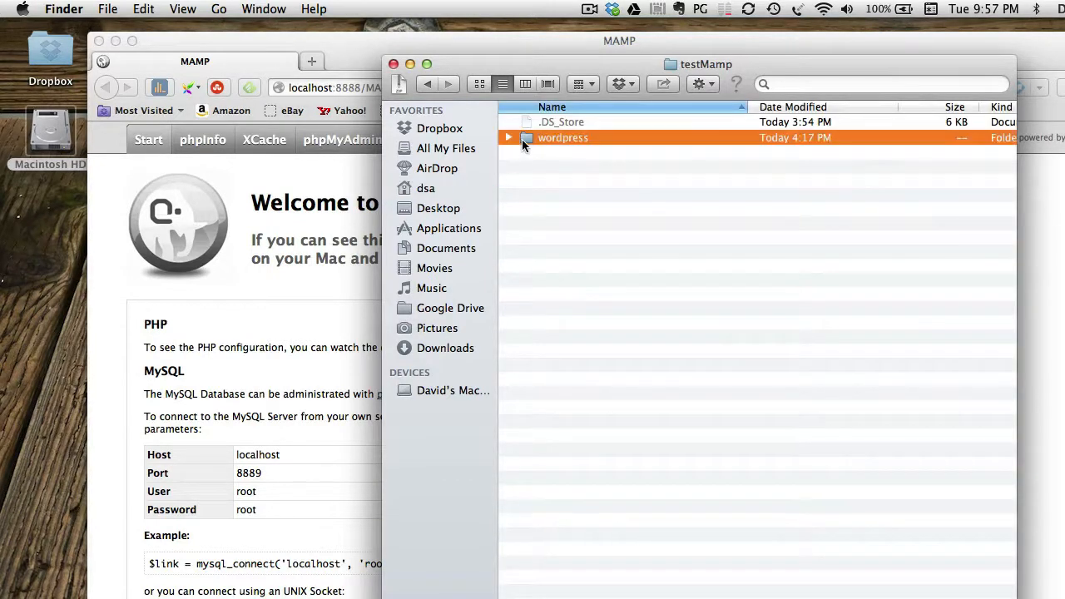
{"action": "double_click", "coordinate": [522, 139]}
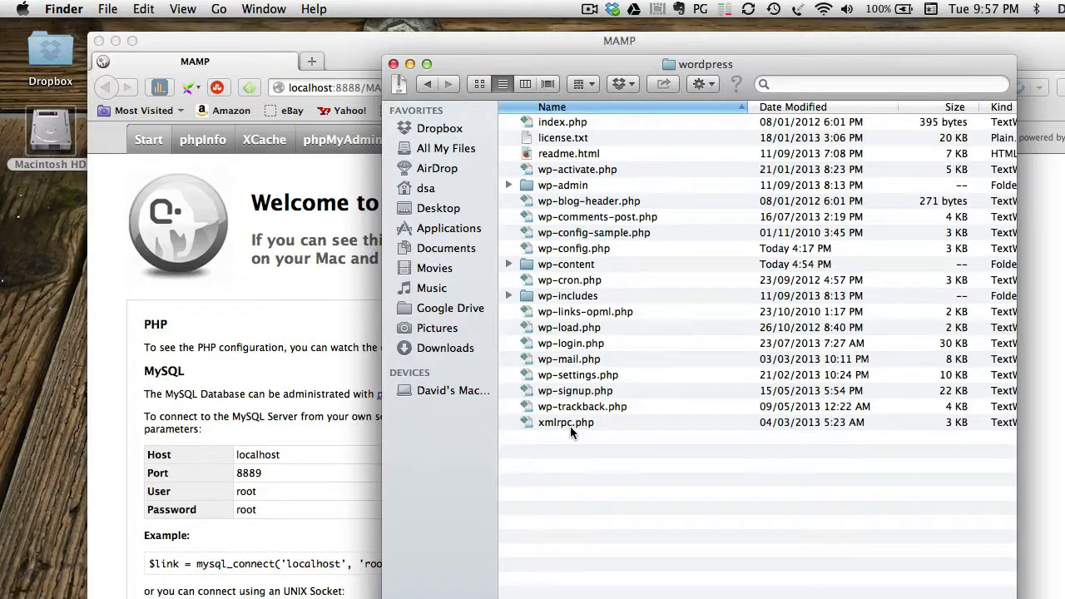
{"action": "left_click", "coordinate": [349, 38]}
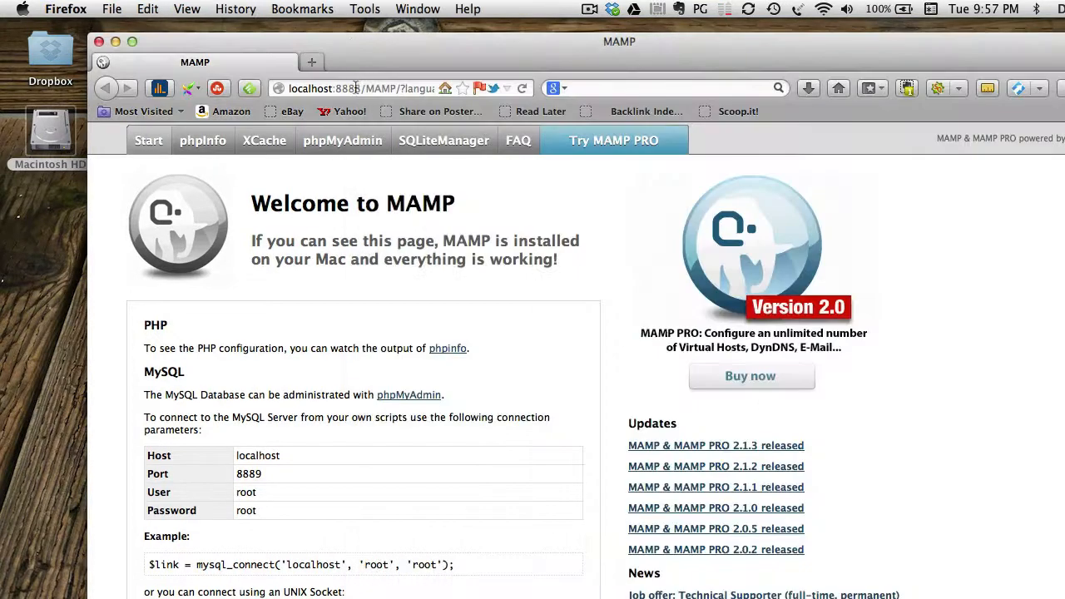
Trim the address to localhost:8888 to load the WordPress blog's front page.
{"action": "left_click_drag", "start_coordinate": [363, 88], "coordinate": [547, 100]}
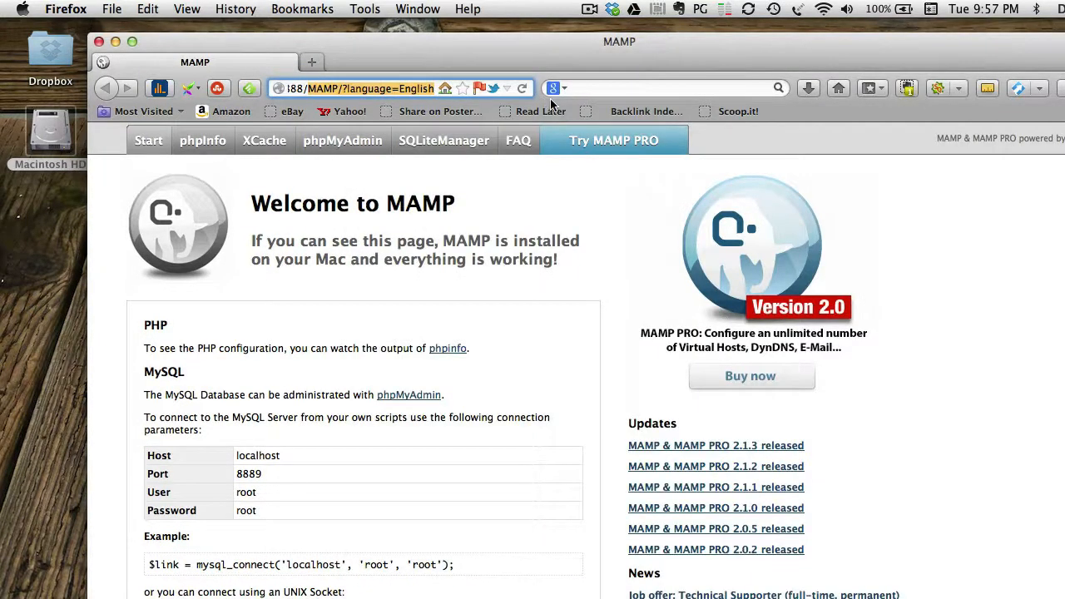
{"action": "key", "text": "BackSpace"}
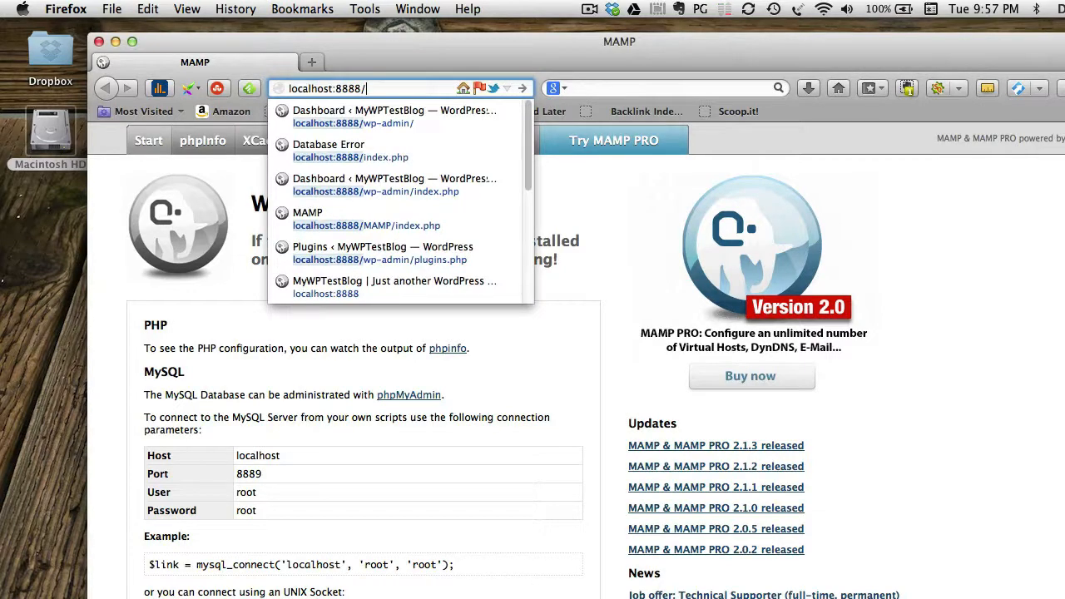
{"action": "key", "text": "Return"}
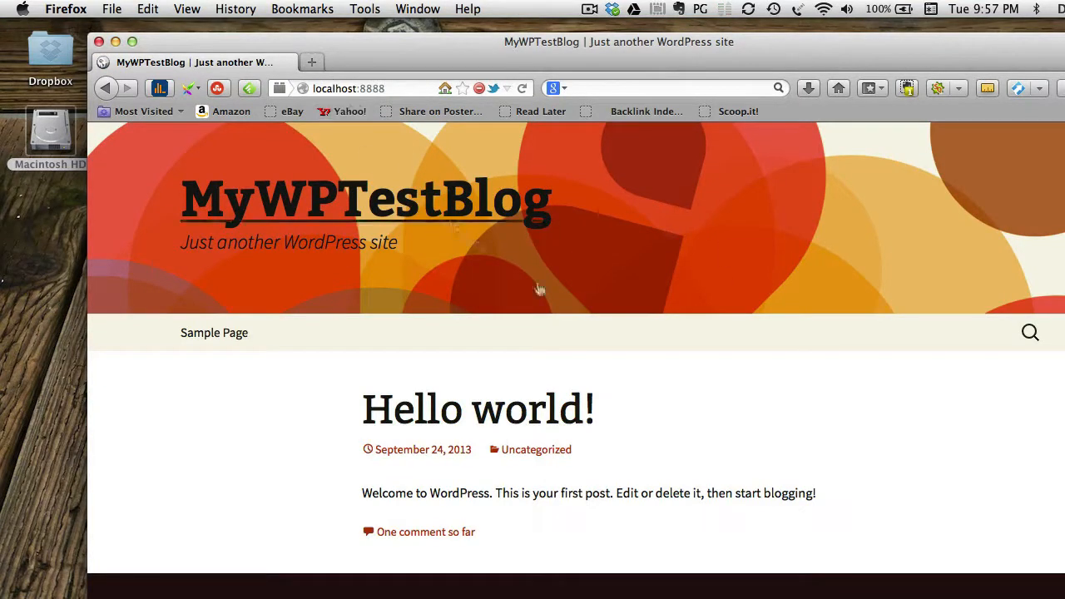
Glance at the wordpress folder window, then return to Firefox and scroll the Hello world! post.
{"action": "key", "text": "super+Tab"}
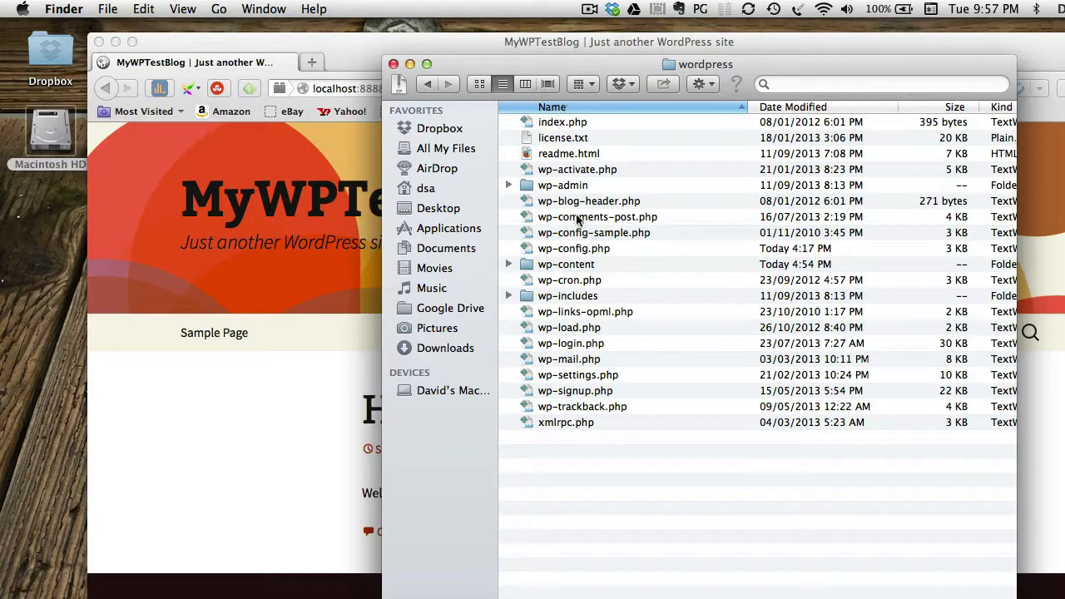
{"action": "left_click", "coordinate": [345, 47]}
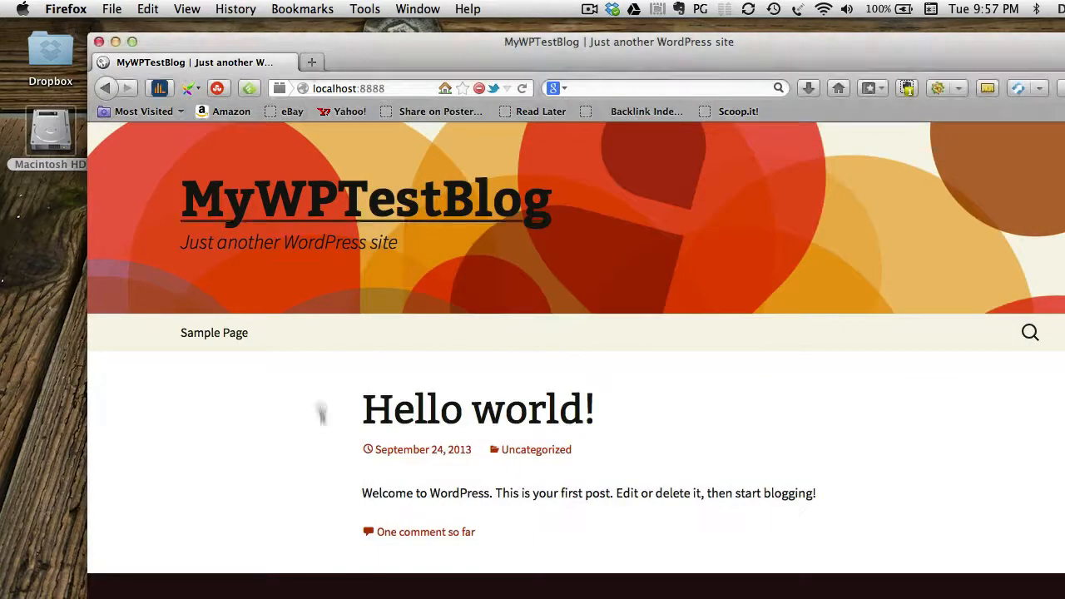
{"action": "scroll", "coordinate": [489, 445], "scroll_direction": "down", "scroll_amount": 5}
{"action": "scroll", "coordinate": [489, 445], "scroll_direction": "up", "scroll_amount": 5}
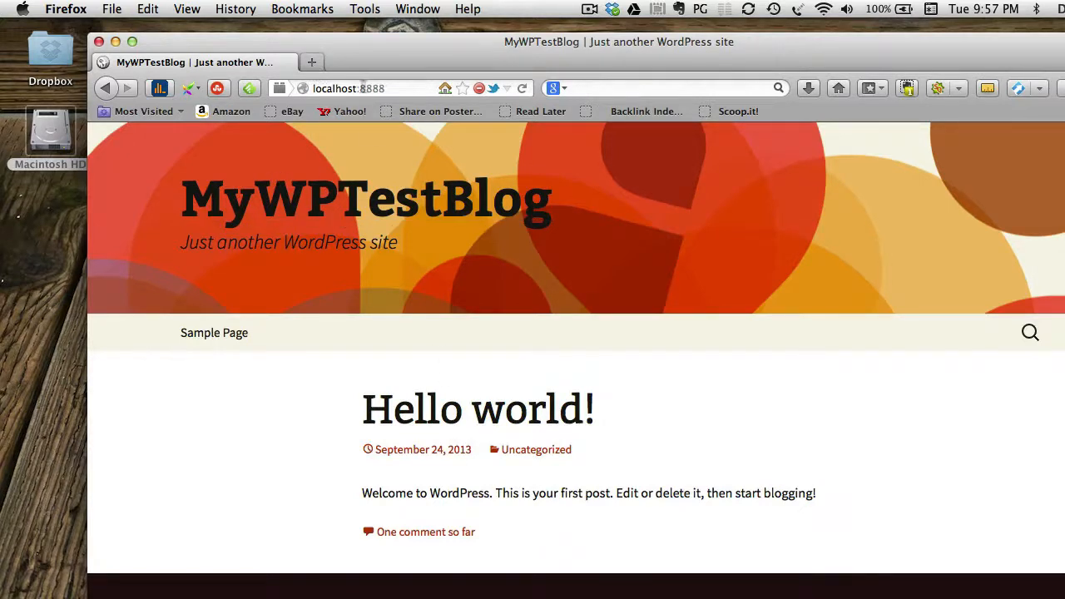
{"action": "left_click_drag", "start_coordinate": [379, 55], "coordinate": [381, 55]}
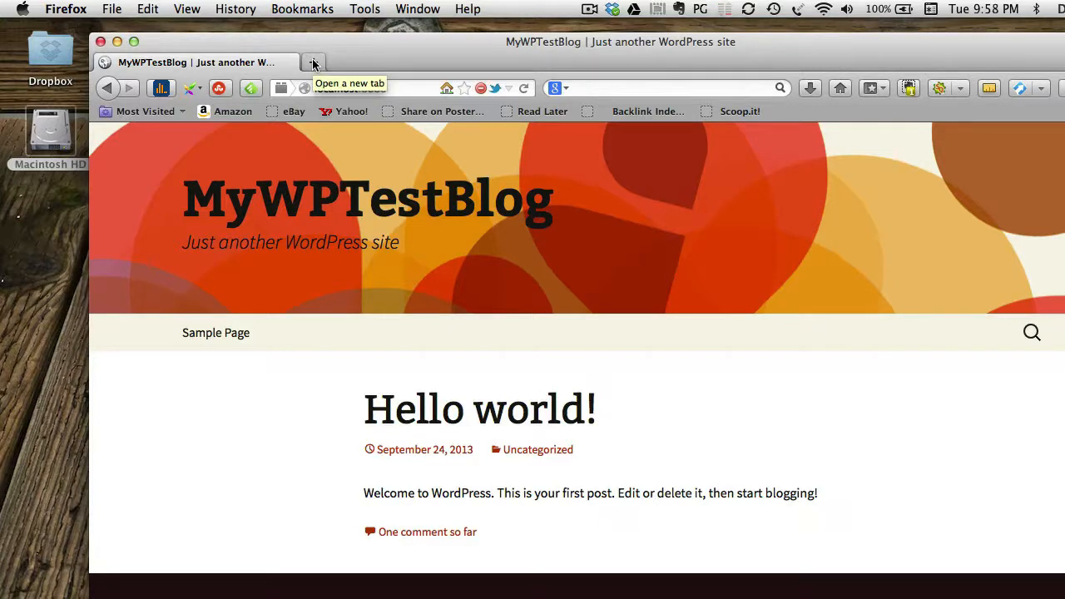
Go to localhost:8888/wp-admin to reach the WordPress login page.
{"action": "left_click", "coordinate": [406, 87]}
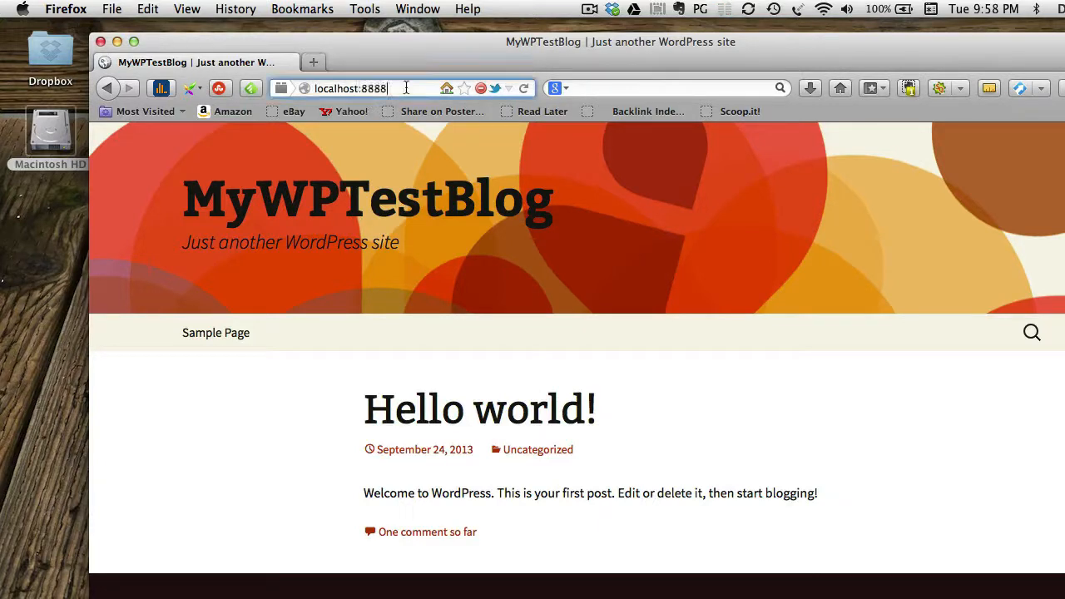
{"action": "left_click", "coordinate": [411, 87]}
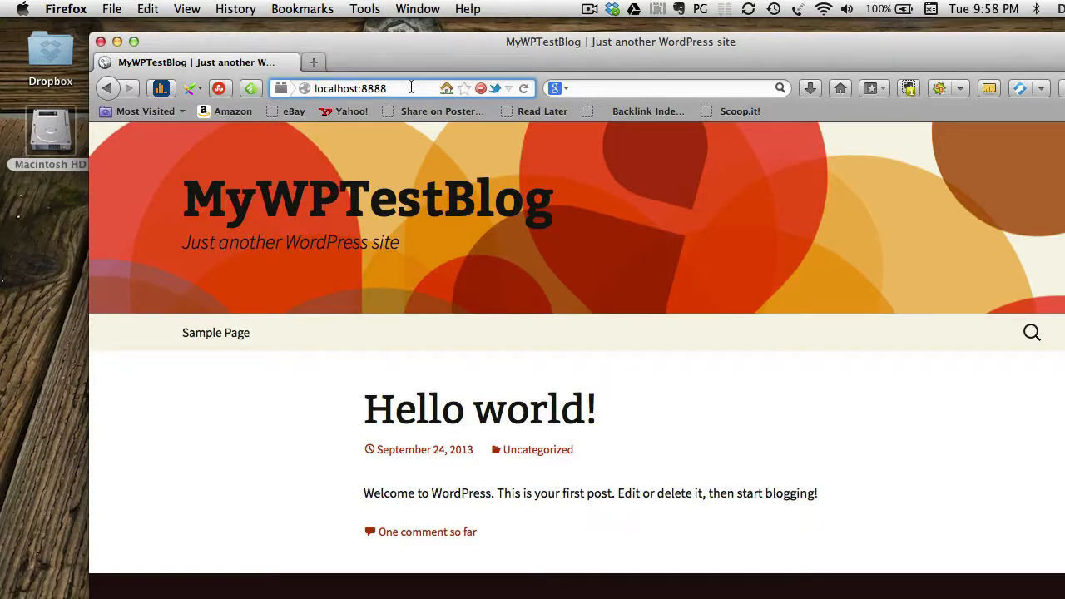
{"action": "type", "text": "/"}
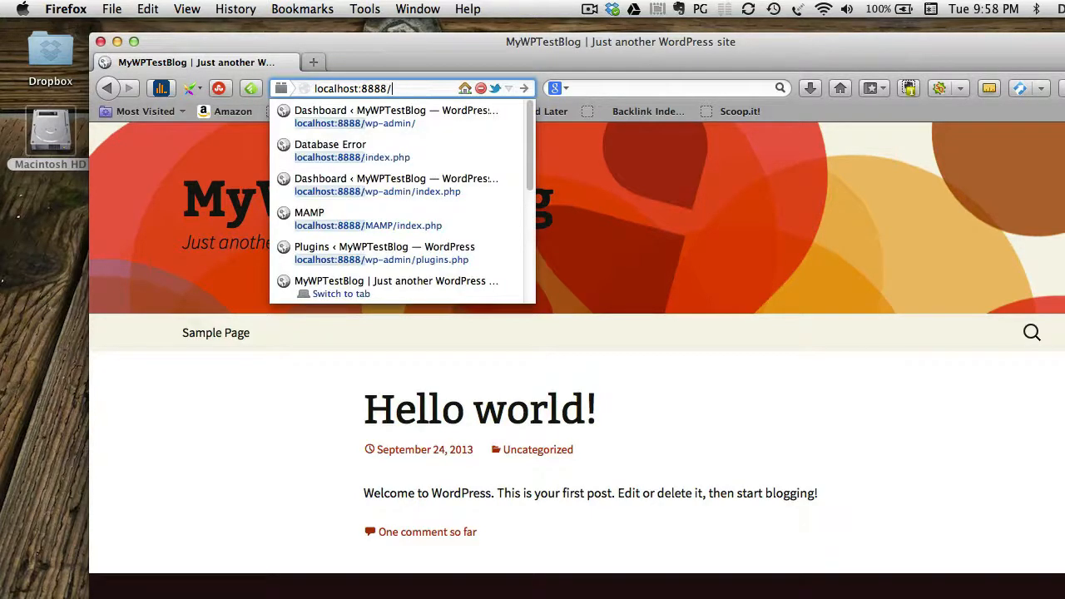
{"action": "type", "text": "wp-"}
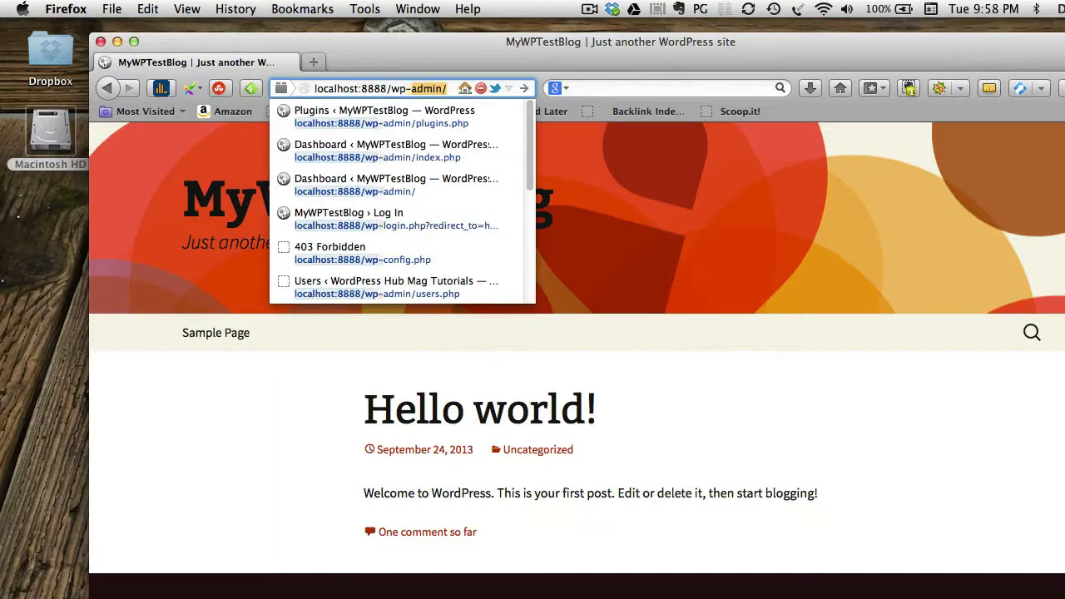
{"action": "type", "text": "admin"}
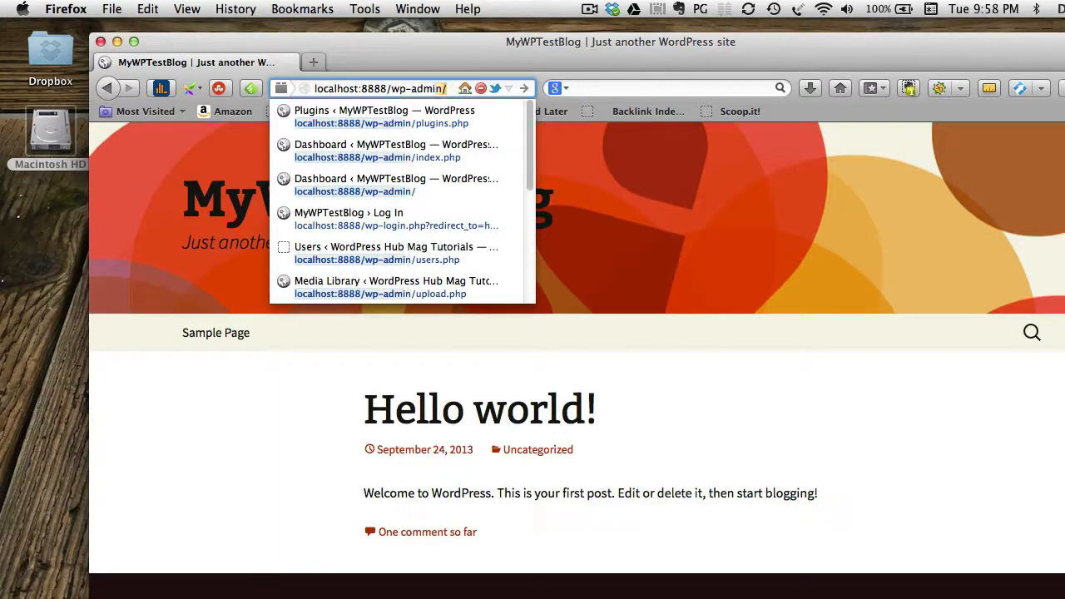
{"action": "key", "text": "Return"}
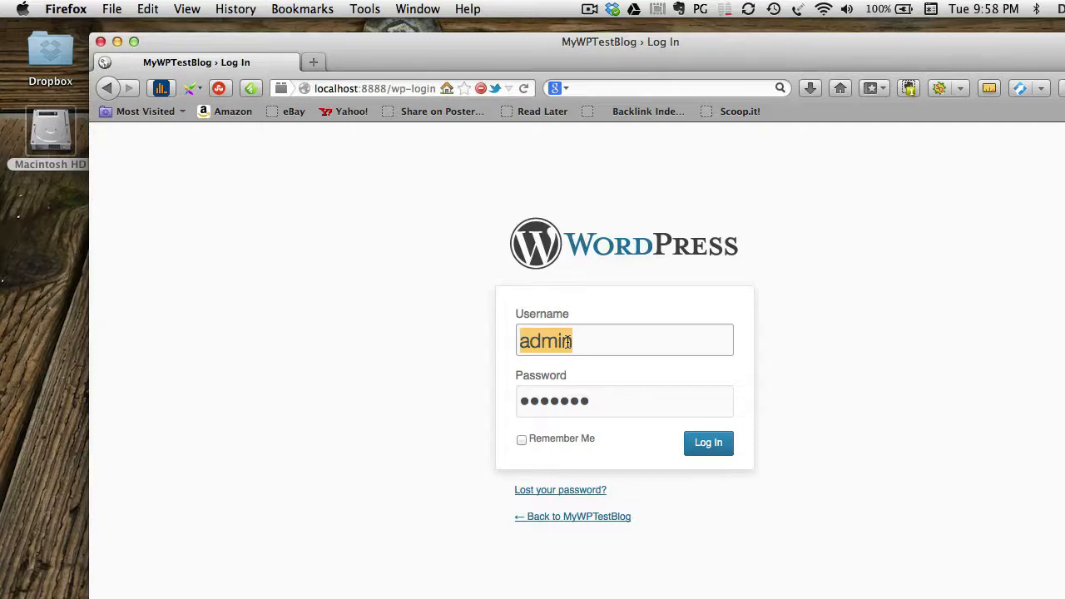
Log in with the admin username and password, Remember Me checked, and let Firefox save the password.
{"action": "type", "text": "mytest"}
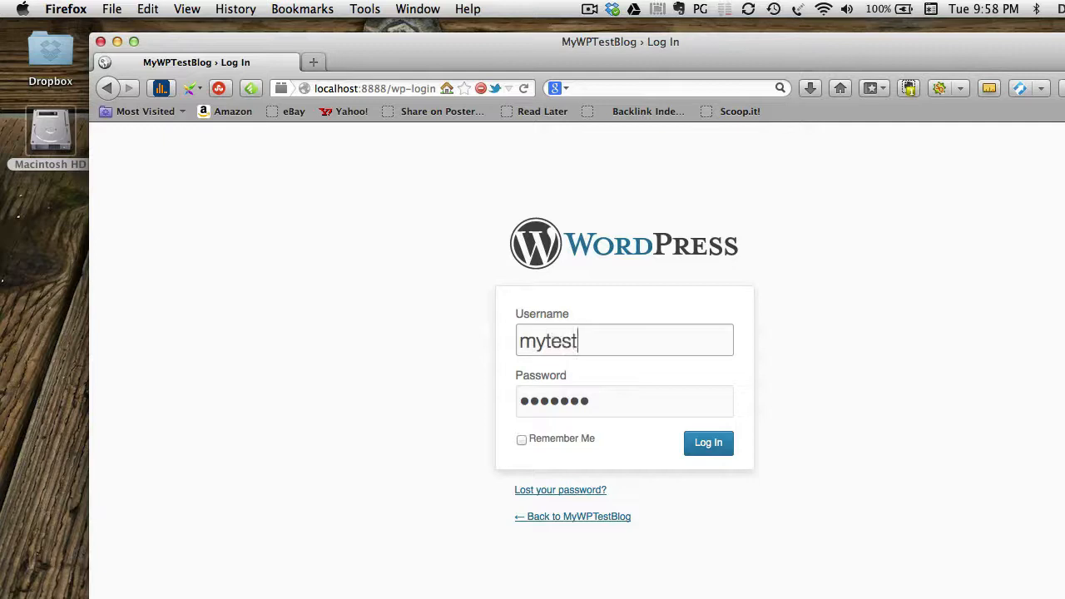
{"action": "type", "text": "username"}
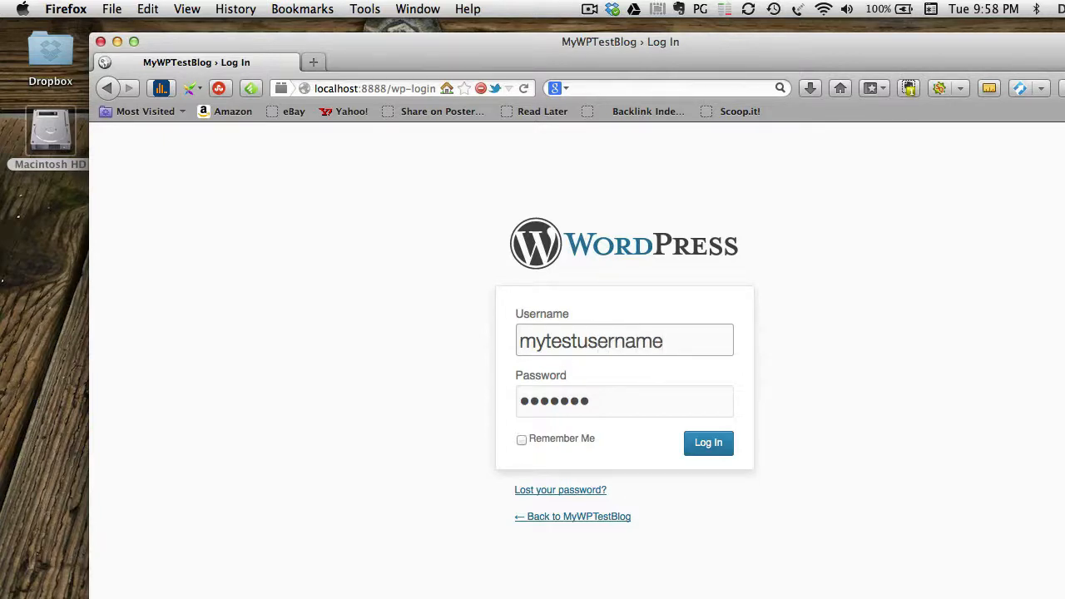
{"action": "key", "text": "Tab"}
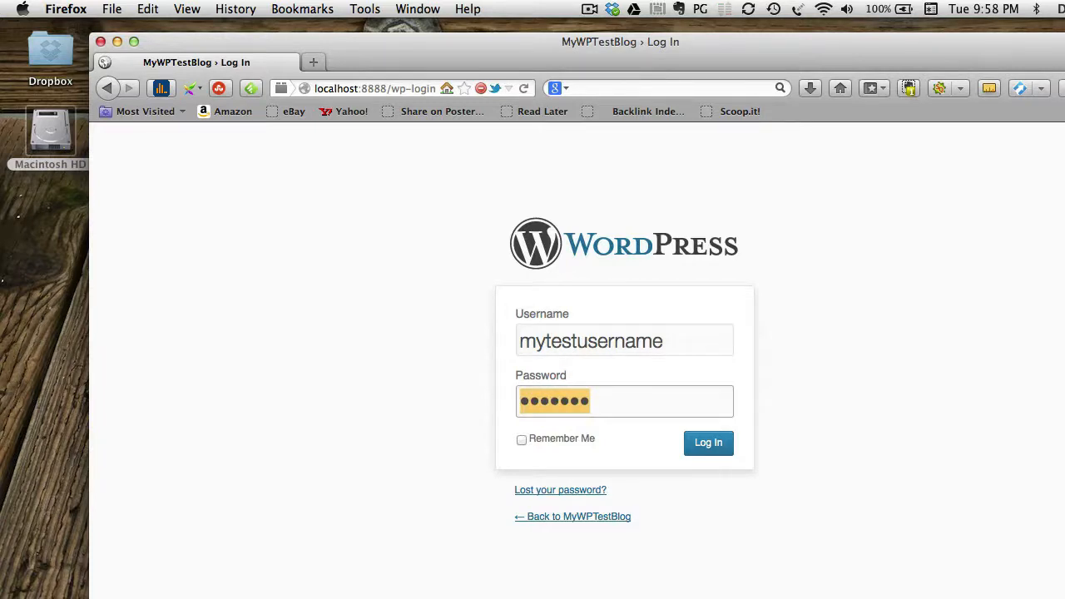
{"action": "type", "text": "my"}
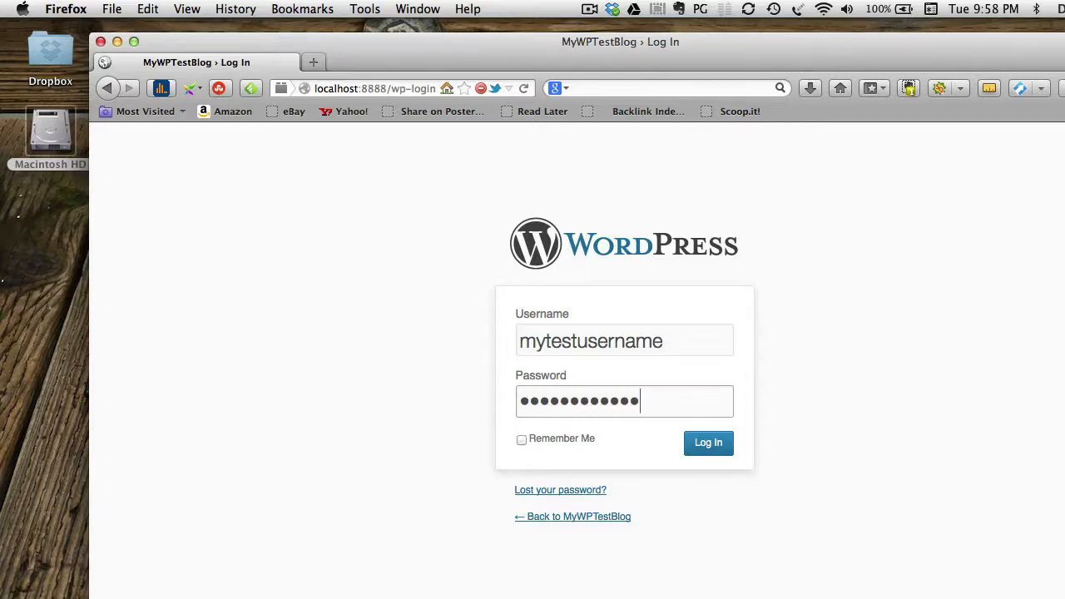
{"action": "left_click", "coordinate": [521, 439]}
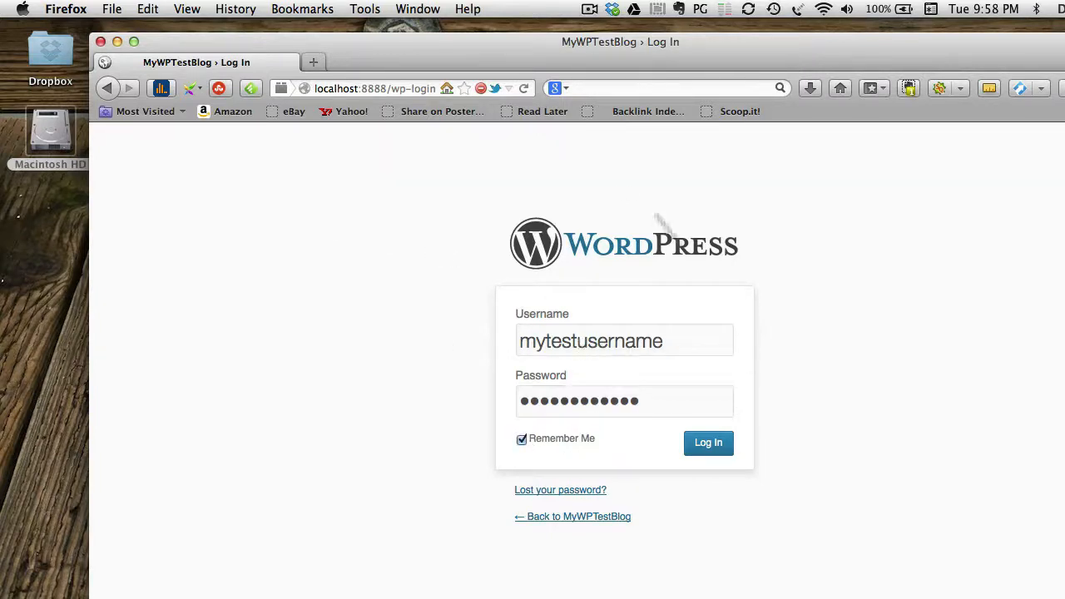
{"action": "left_click", "coordinate": [704, 445]}
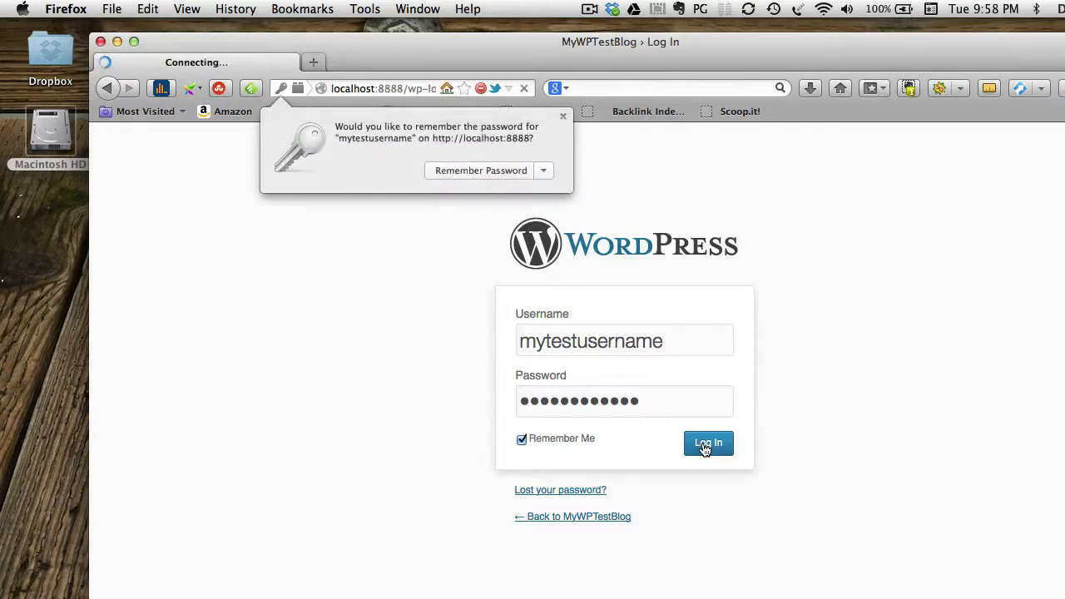
{"action": "left_click", "coordinate": [505, 171]}
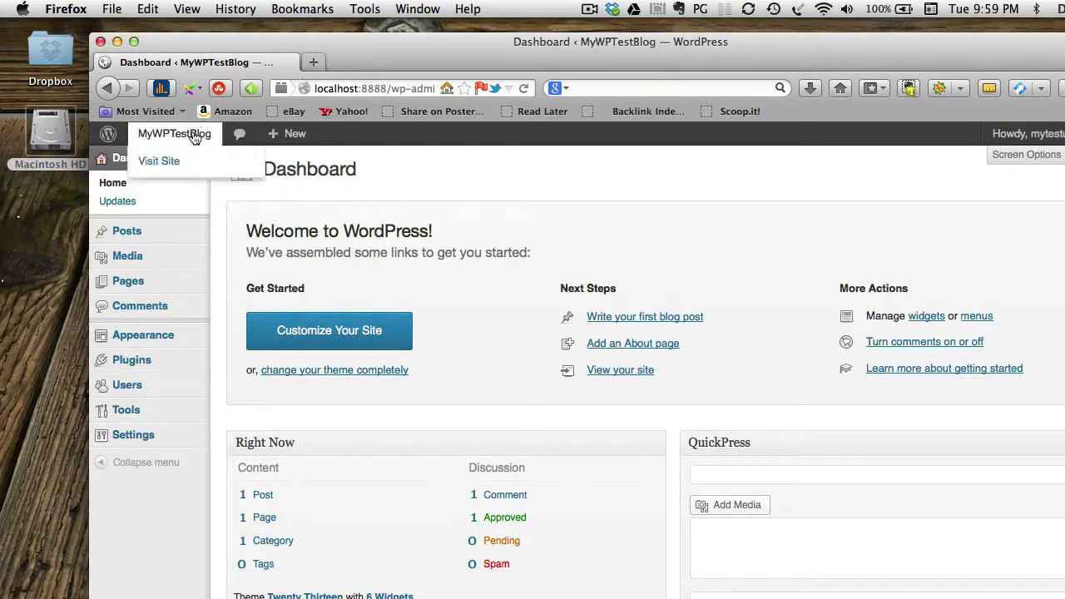
Open a blank new tab, then close it and return to the Dashboard.
{"action": "mouse_move", "coordinate": [173, 134]}
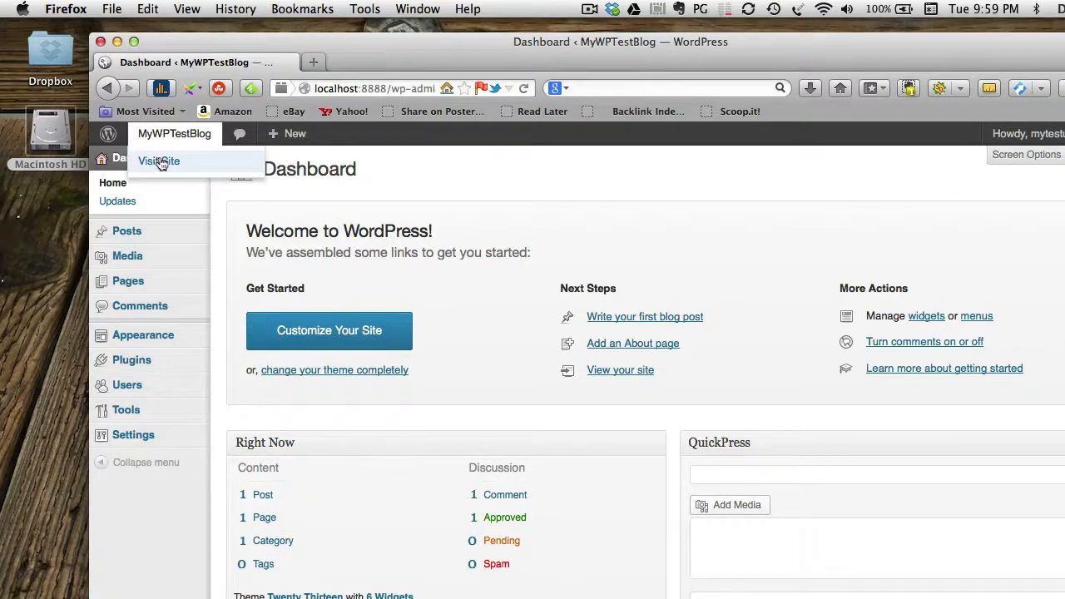
{"action": "left_click", "coordinate": [313, 63]}
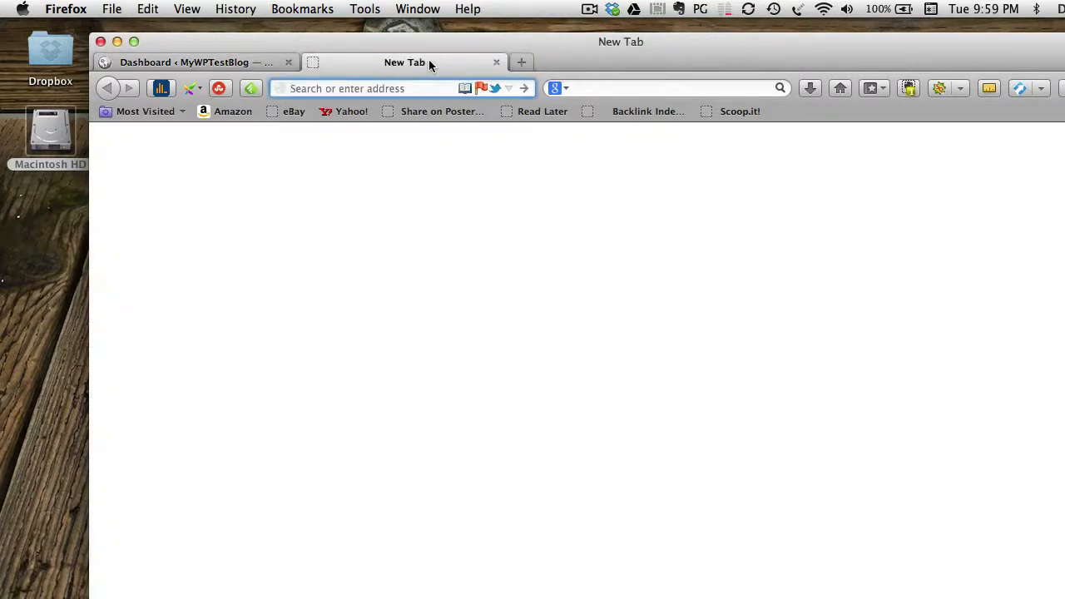
{"action": "left_click", "coordinate": [218, 63]}
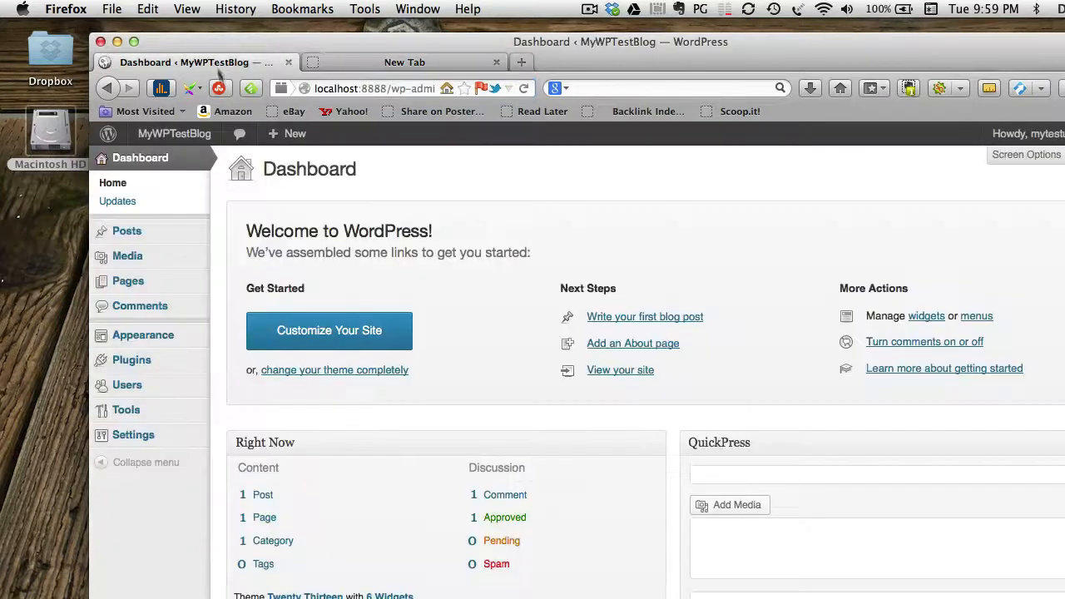
{"action": "left_click", "coordinate": [496, 62]}
Open the site via Visit Site in a new tab, view it, and return to the Dashboard.
{"action": "mouse_move", "coordinate": [183, 138]}
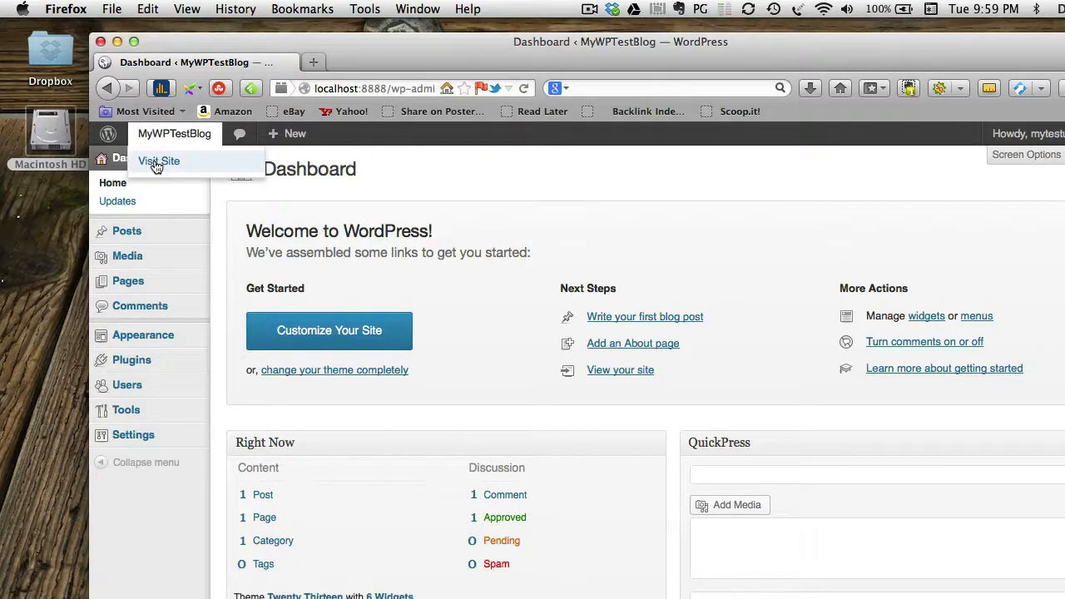
{"action": "left_click", "coordinate": [157, 166], "text": "super"}
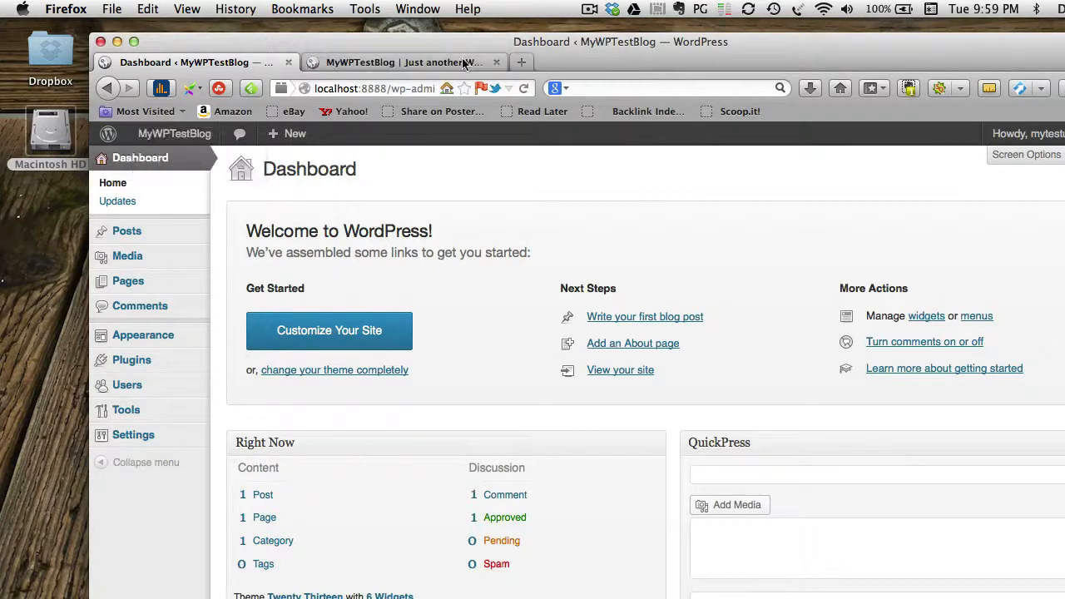
{"action": "left_click", "coordinate": [463, 64]}
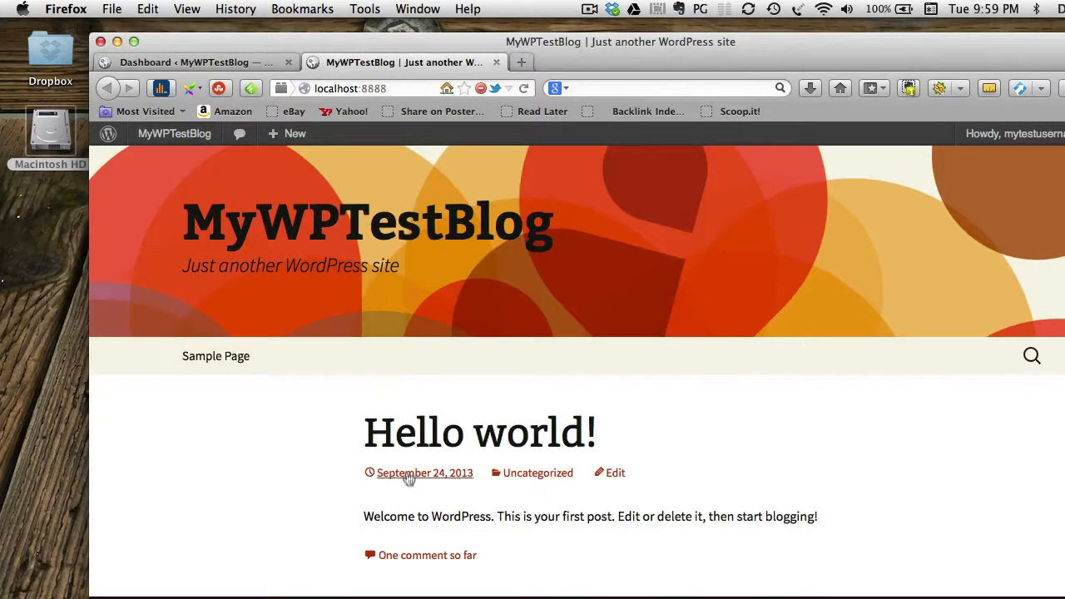
{"action": "left_click", "coordinate": [236, 64]}
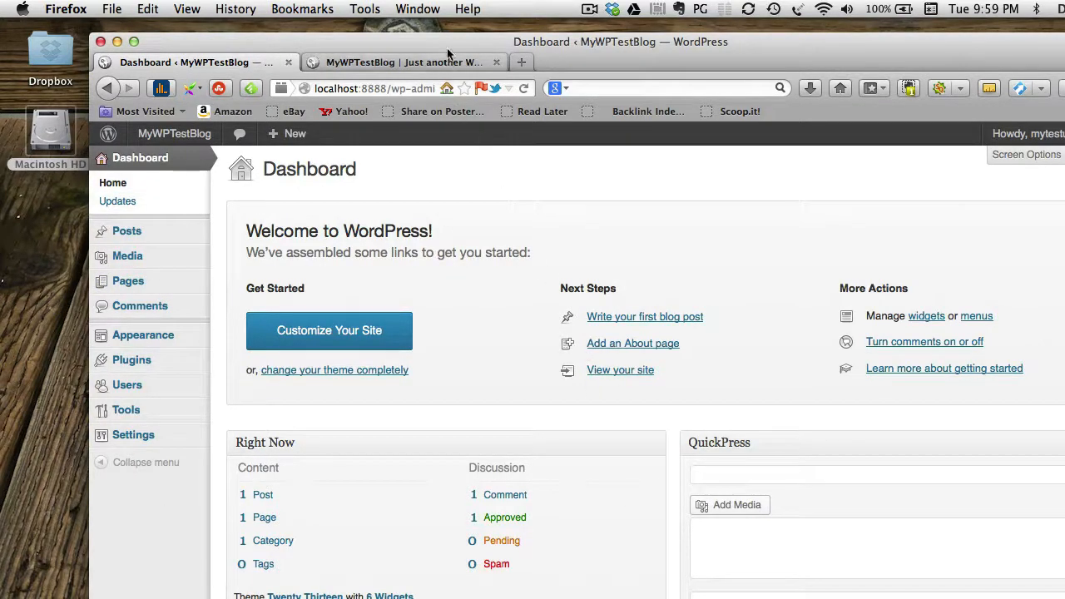
Search plugins for 'seo', install SEO Ultimate 7.6.1, and view the Installed Plugins list.
{"action": "left_click", "coordinate": [125, 364]}
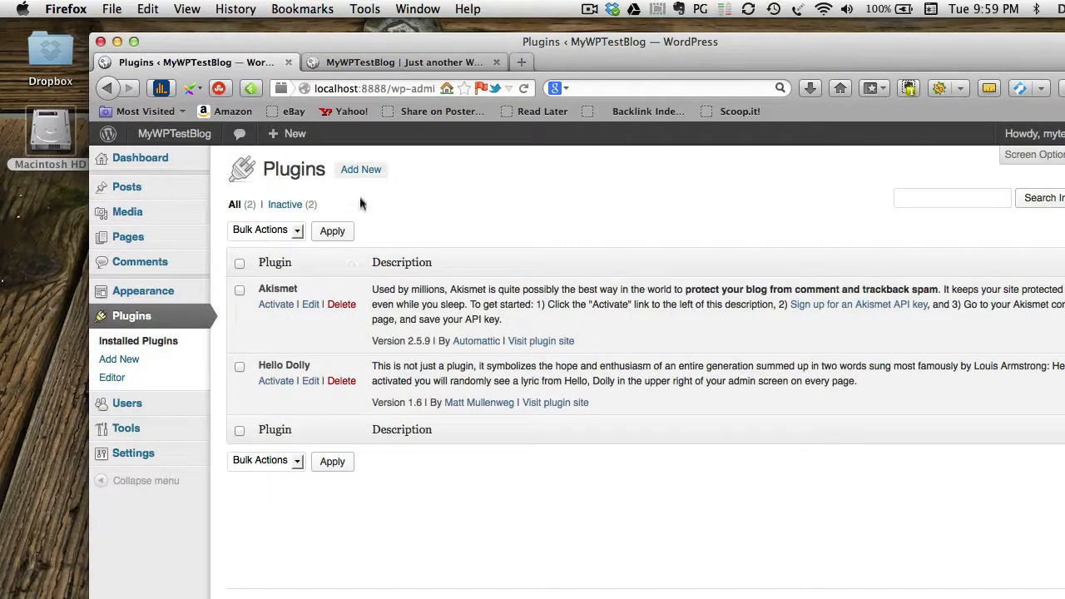
{"action": "left_click", "coordinate": [360, 171]}
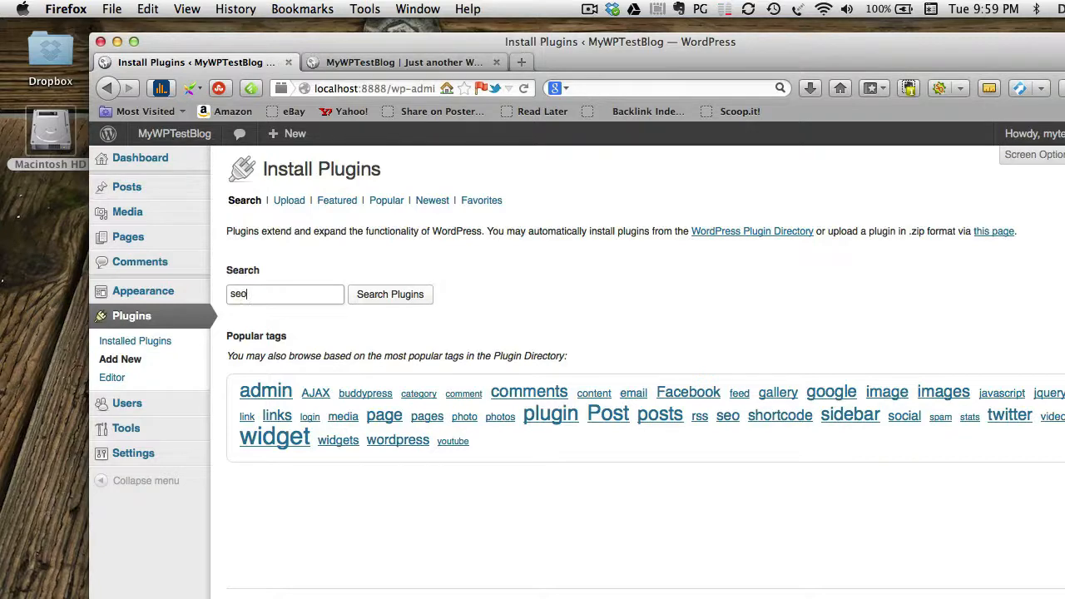
{"action": "left_click", "coordinate": [423, 296]}
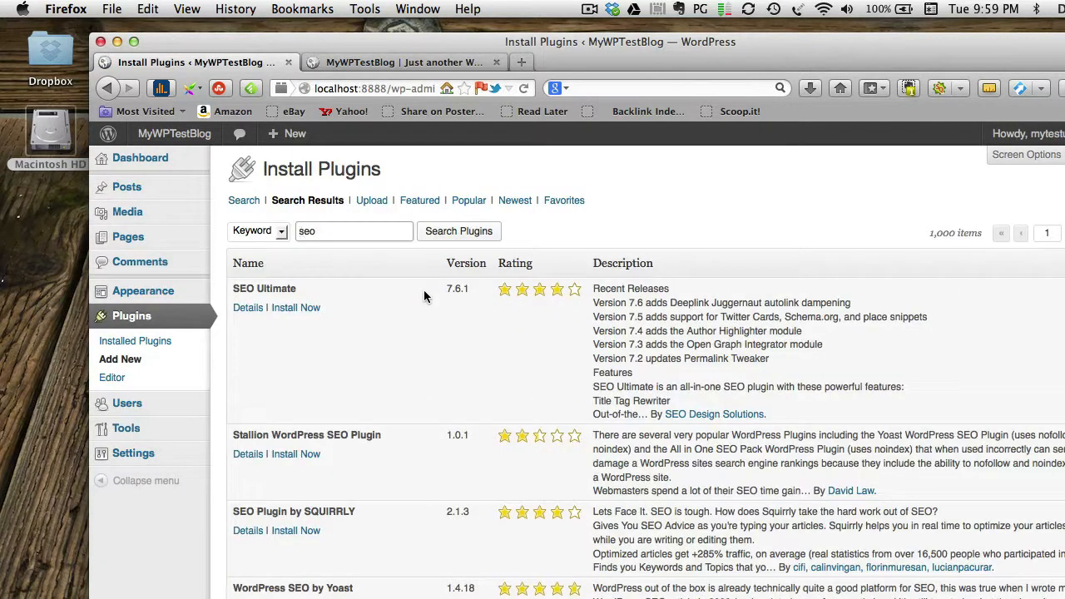
{"action": "left_click", "coordinate": [298, 309]}
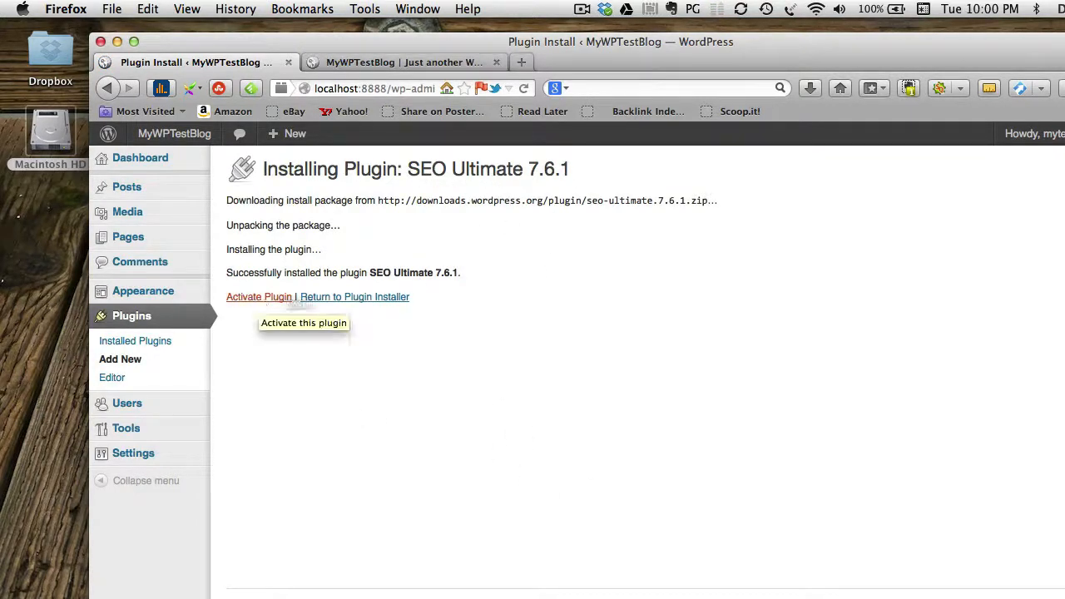
{"action": "left_click", "coordinate": [380, 299]}
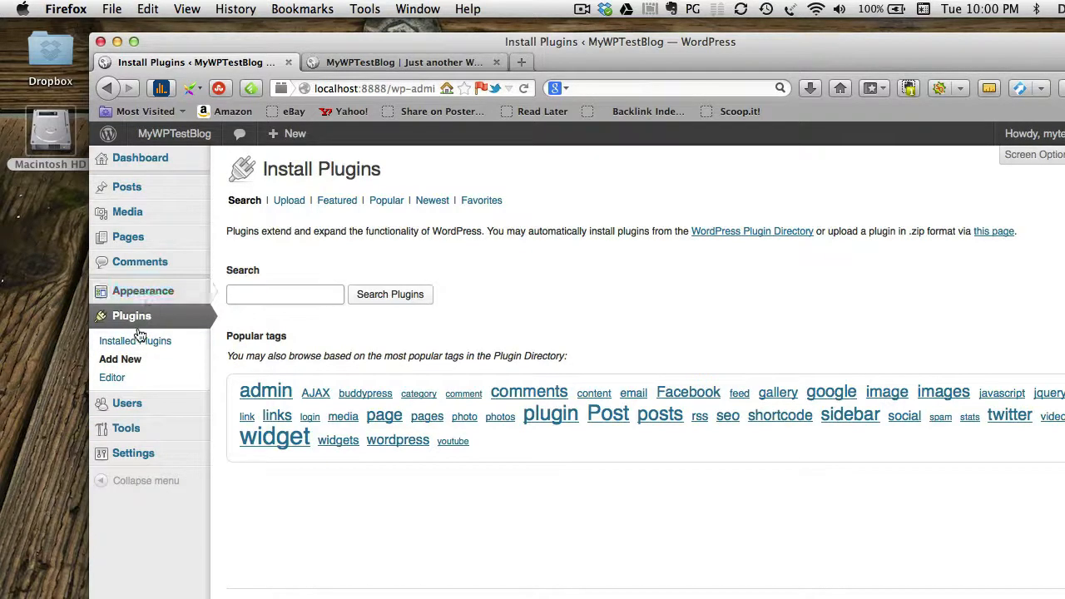
{"action": "left_click", "coordinate": [138, 337]}
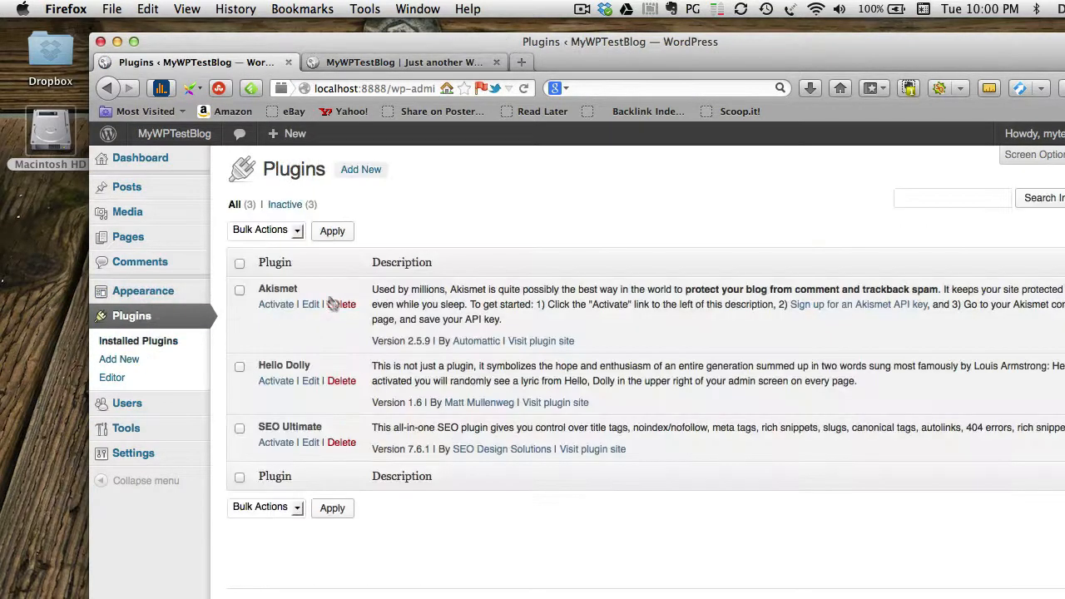
Delete SEO Ultimate and its files, then go back to Appearance's Manage Themes page.
{"action": "left_click", "coordinate": [339, 444]}
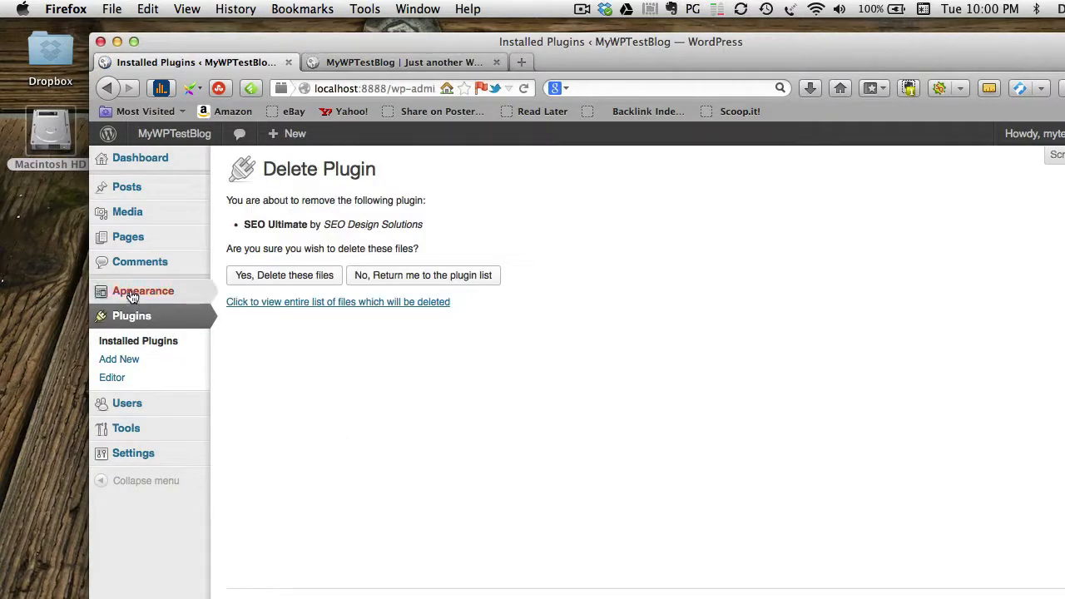
{"action": "left_click", "coordinate": [132, 295]}
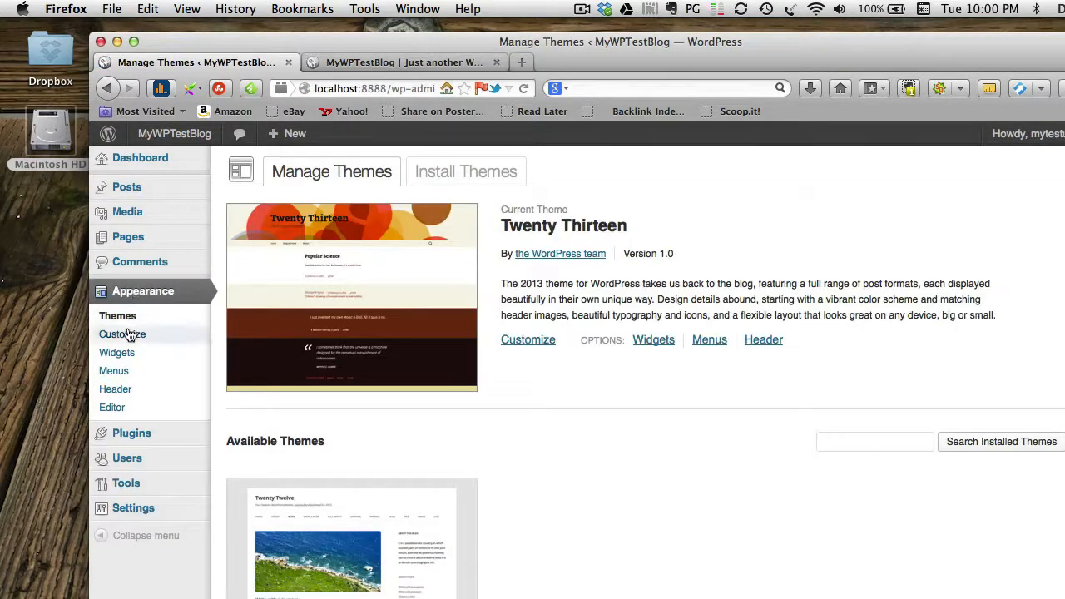
{"action": "left_click", "coordinate": [131, 440]}
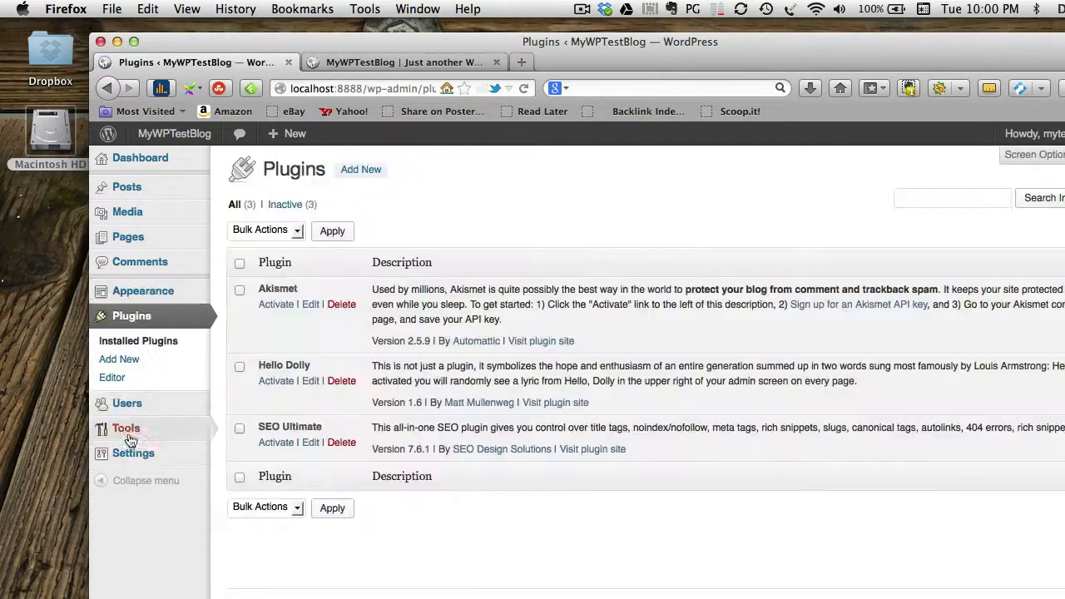
{"action": "left_click", "coordinate": [341, 441]}
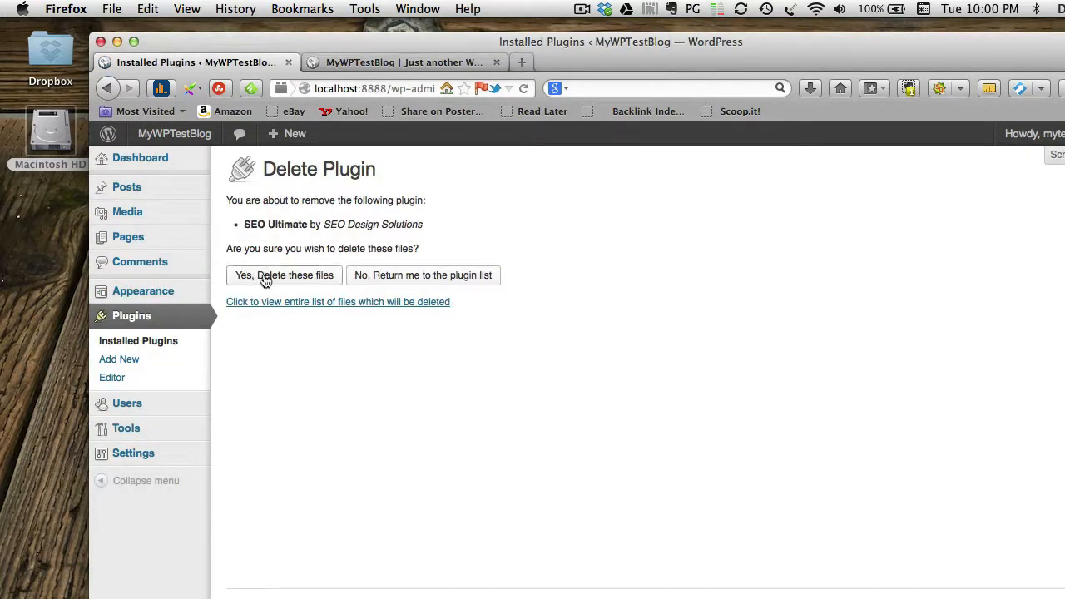
{"action": "left_click", "coordinate": [292, 276]}
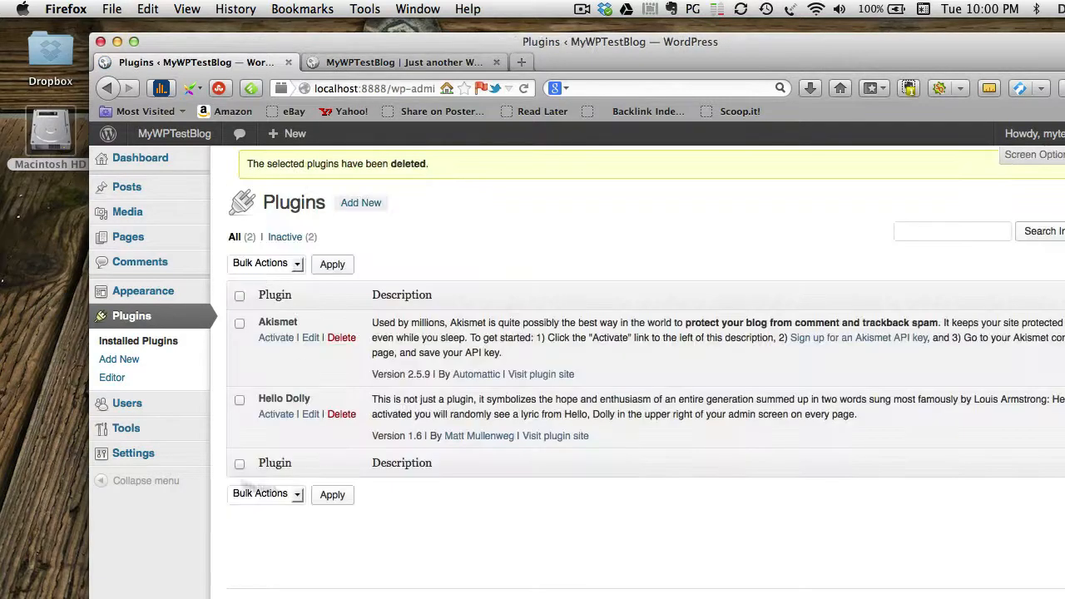
{"action": "left_click", "coordinate": [131, 290]}
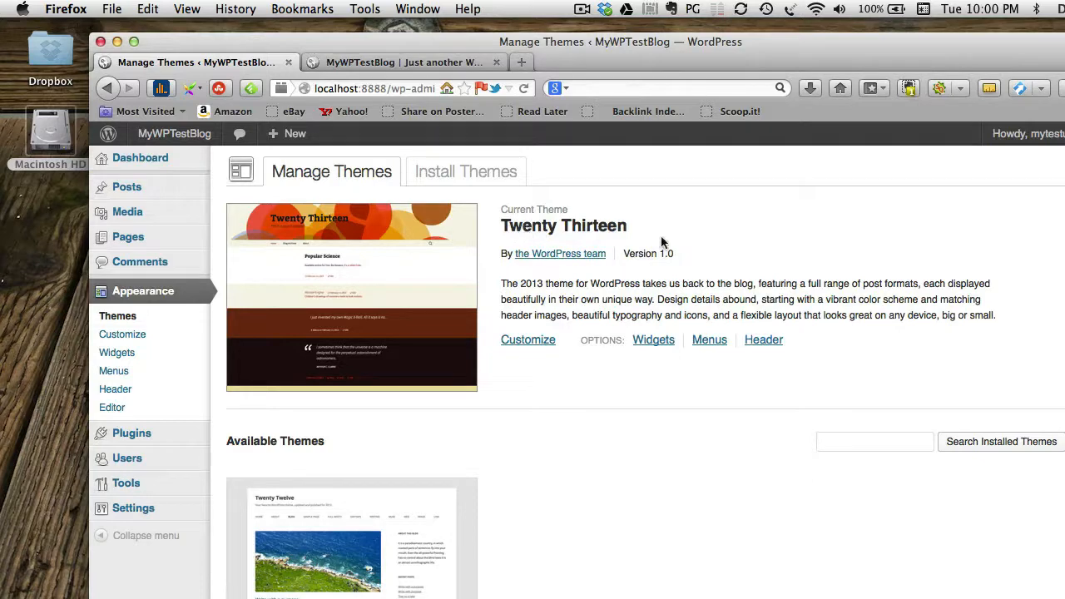
Search the theme installer for 'design' and install the Weaver II 2.0 theme.
{"action": "left_click", "coordinate": [467, 171]}
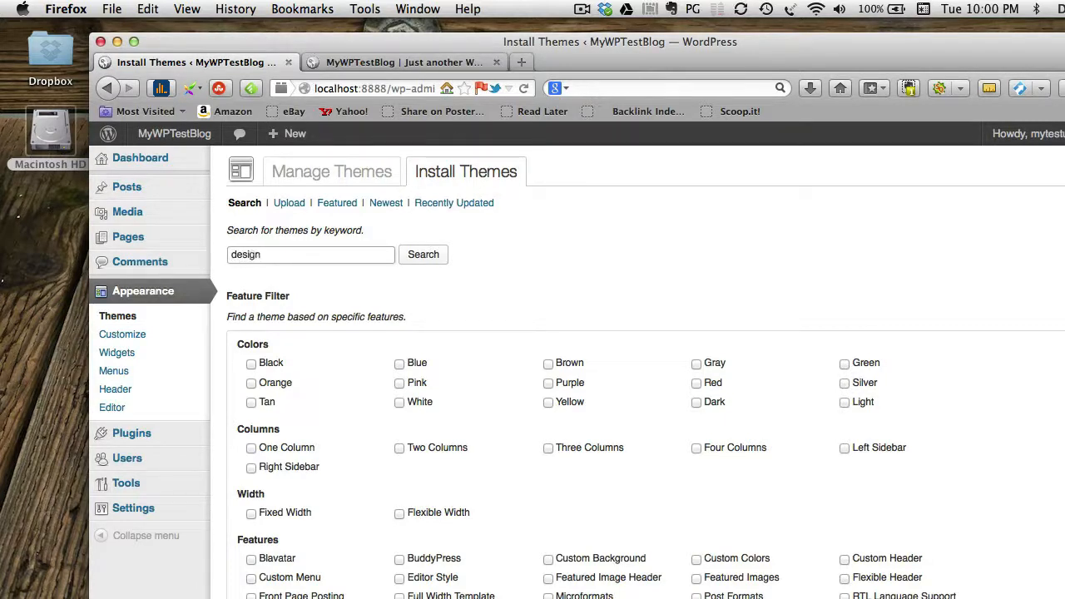
{"action": "left_click", "coordinate": [419, 258]}
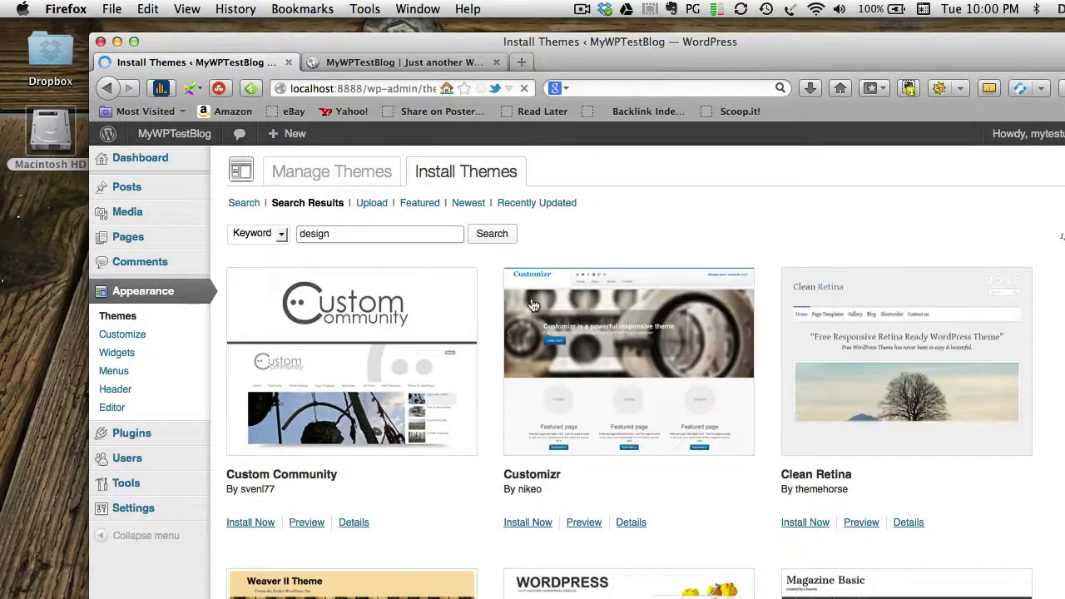
{"action": "scroll", "coordinate": [544, 510], "scroll_direction": "down", "scroll_amount": 2}
{"action": "scroll", "coordinate": [532, 503], "scroll_direction": "down", "scroll_amount": 5}
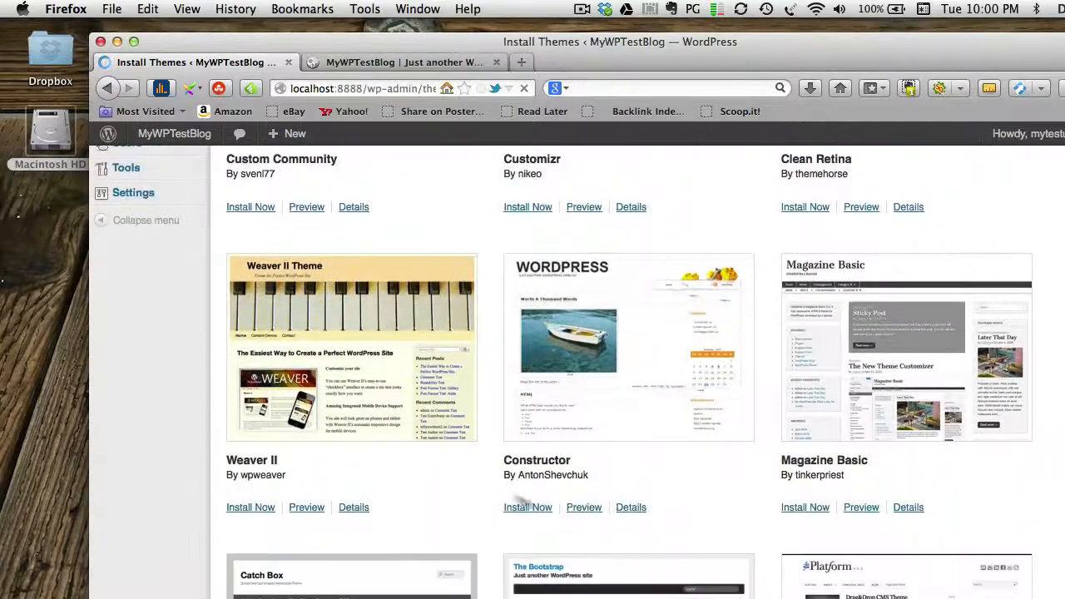
{"action": "left_click", "coordinate": [260, 509]}
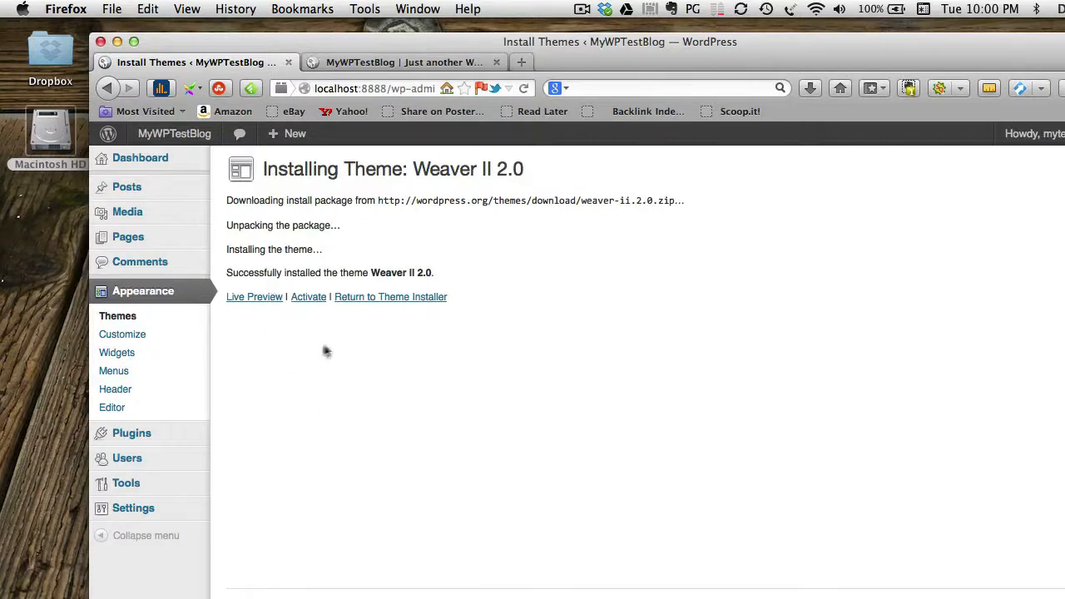
{"action": "left_click", "coordinate": [382, 297]}
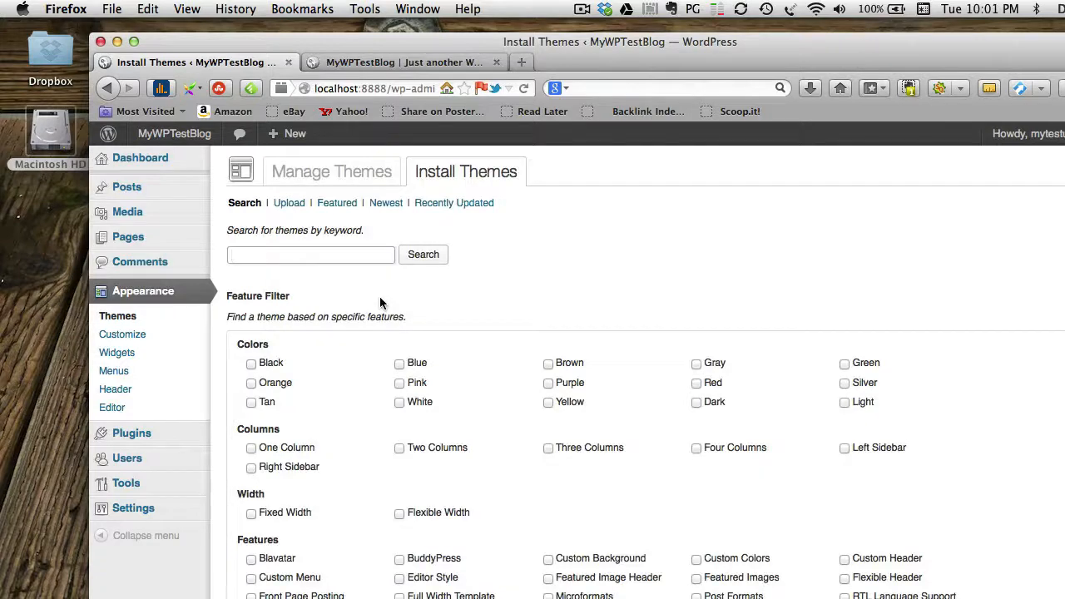
Open Appearance > Themes, confirm Weaver II is listed, then bring Finder's wordpress window forward.
{"action": "left_click", "coordinate": [126, 296]}
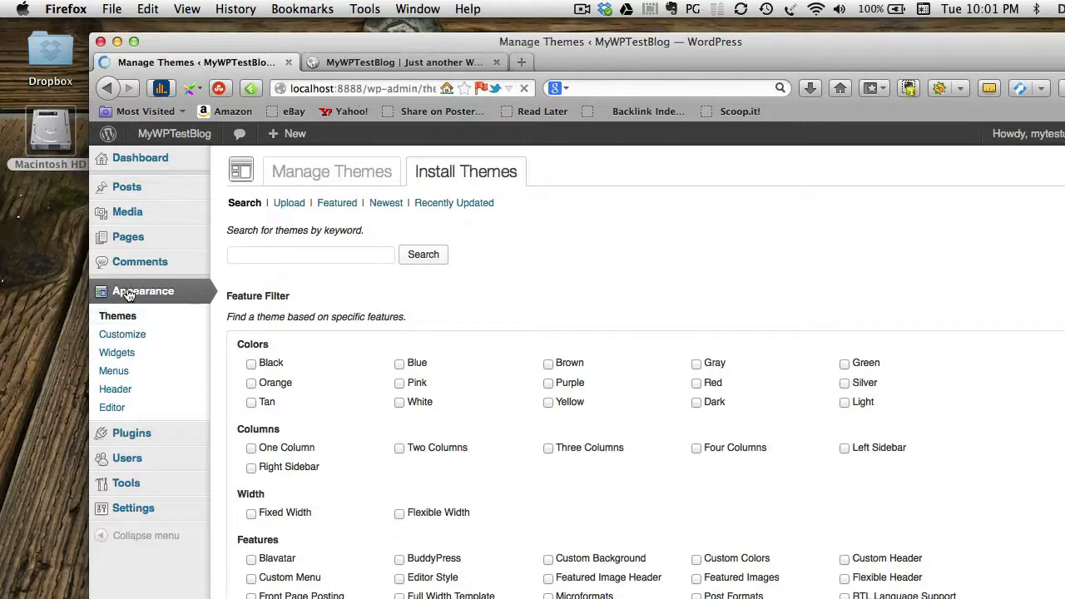
{"action": "scroll", "coordinate": [689, 447], "scroll_direction": "down", "scroll_amount": 3}
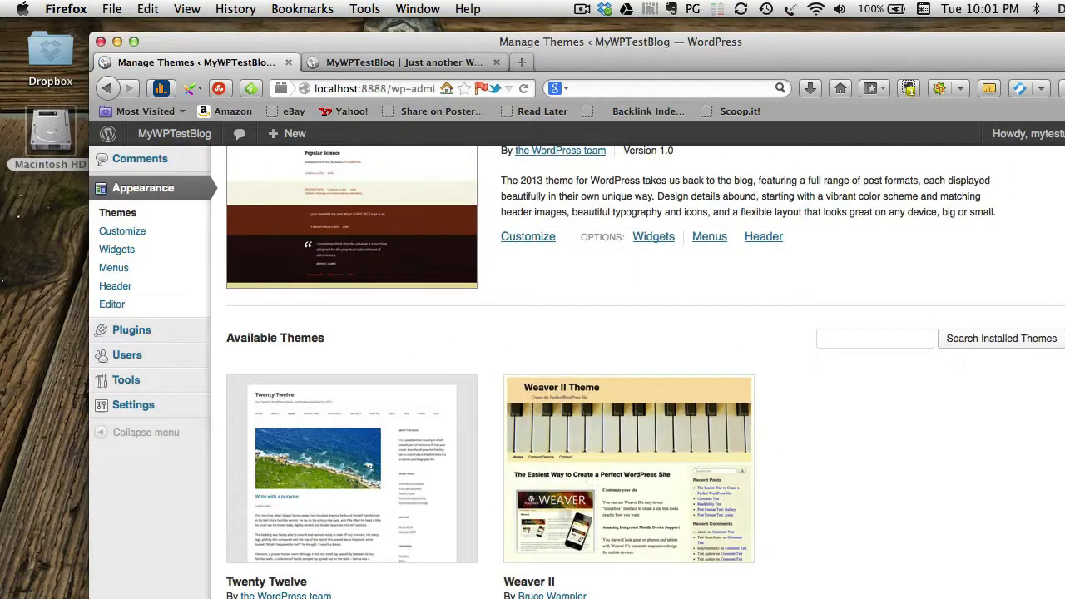
{"action": "scroll", "coordinate": [652, 532], "scroll_direction": "down", "scroll_amount": 2}
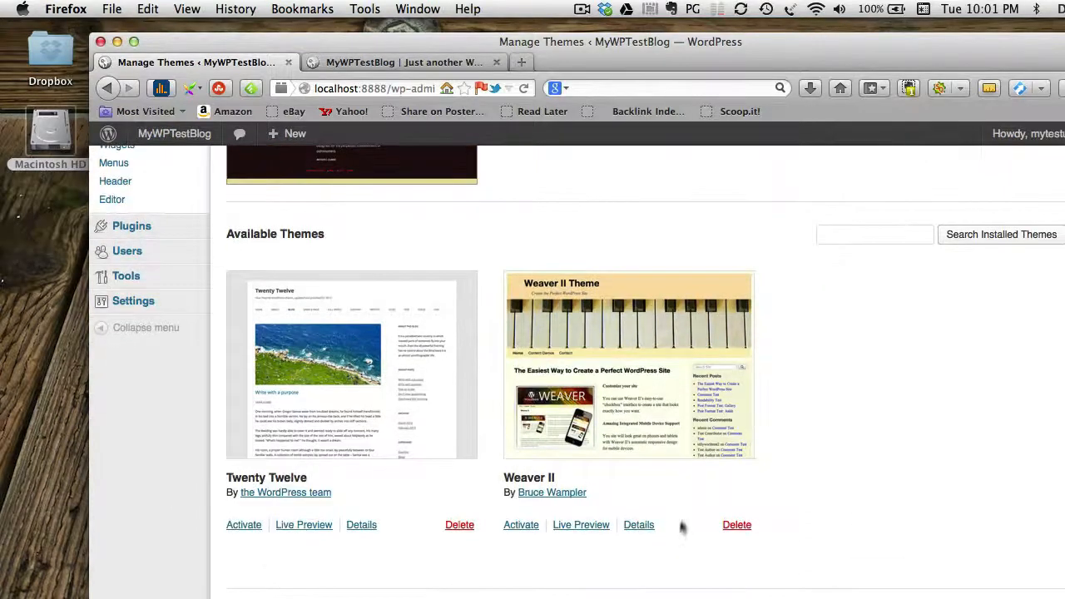
{"action": "scroll", "coordinate": [682, 527], "scroll_direction": "up", "scroll_amount": 5}
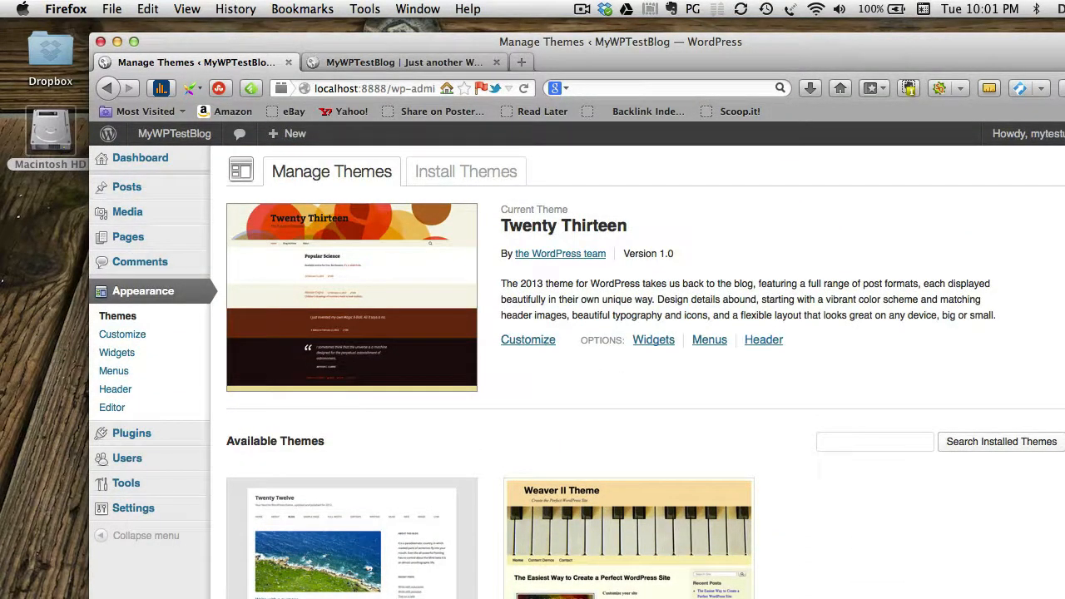
{"action": "key", "text": "super+Tab"}
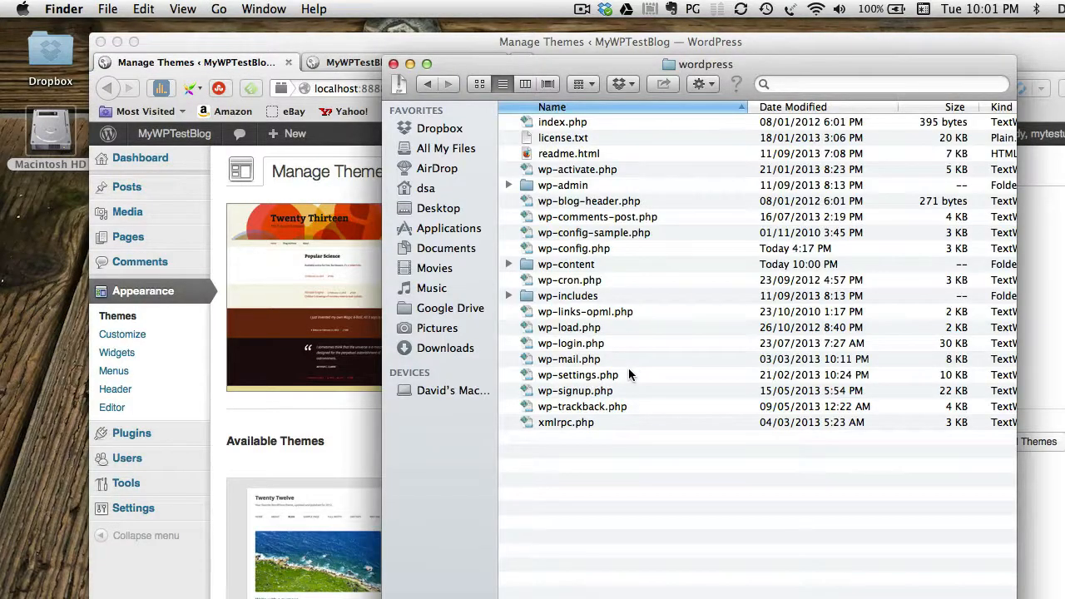
Open the wp-content folder and expand themes, briefly moving the Finder window aside and back.
{"action": "left_click", "coordinate": [508, 264]}
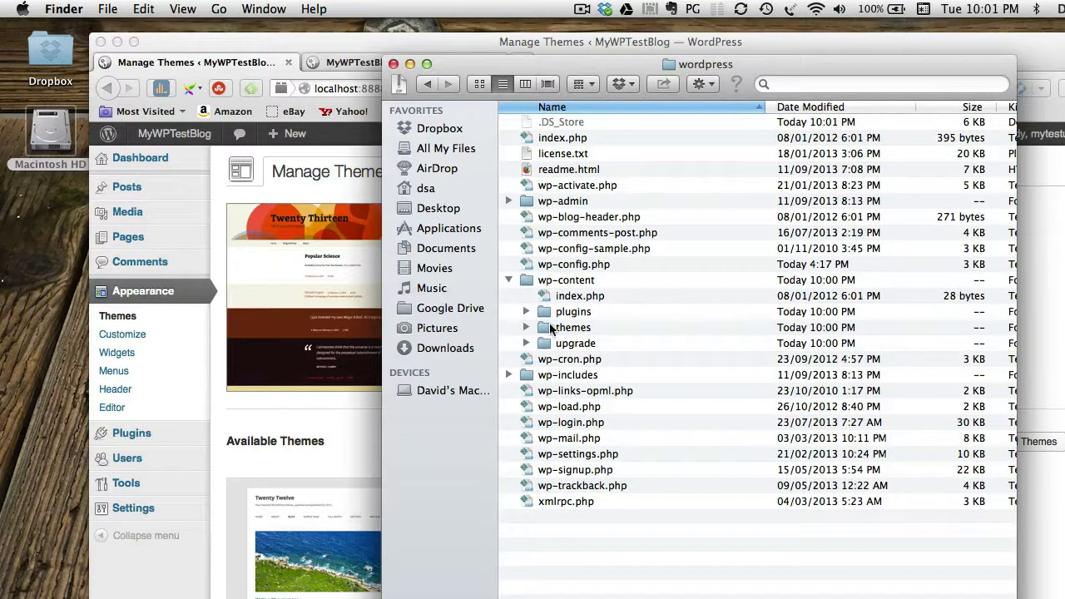
{"action": "double_click", "coordinate": [526, 281]}
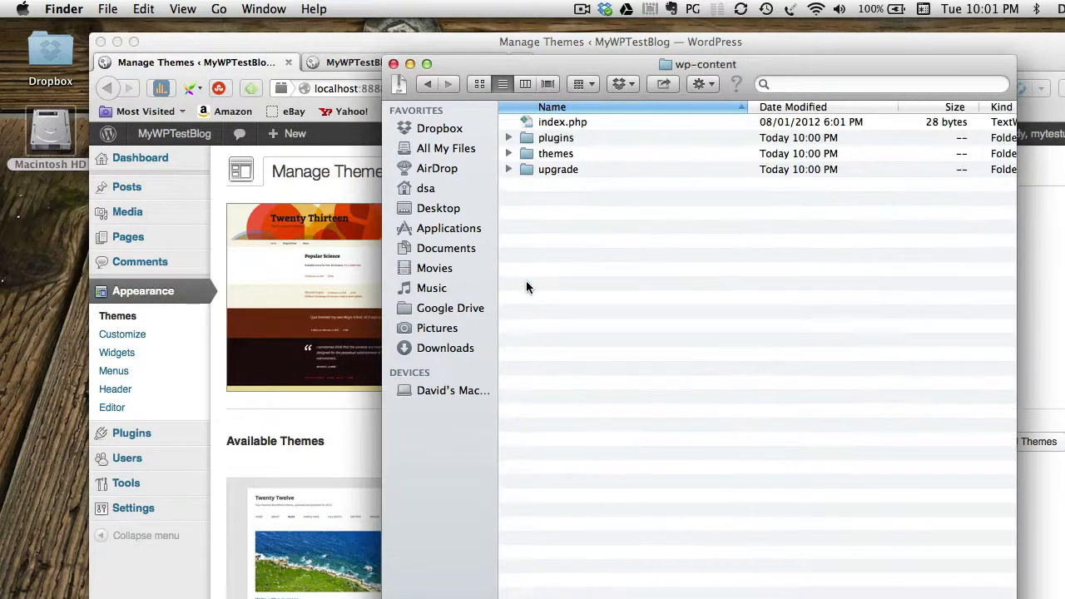
{"action": "left_click", "coordinate": [508, 154]}
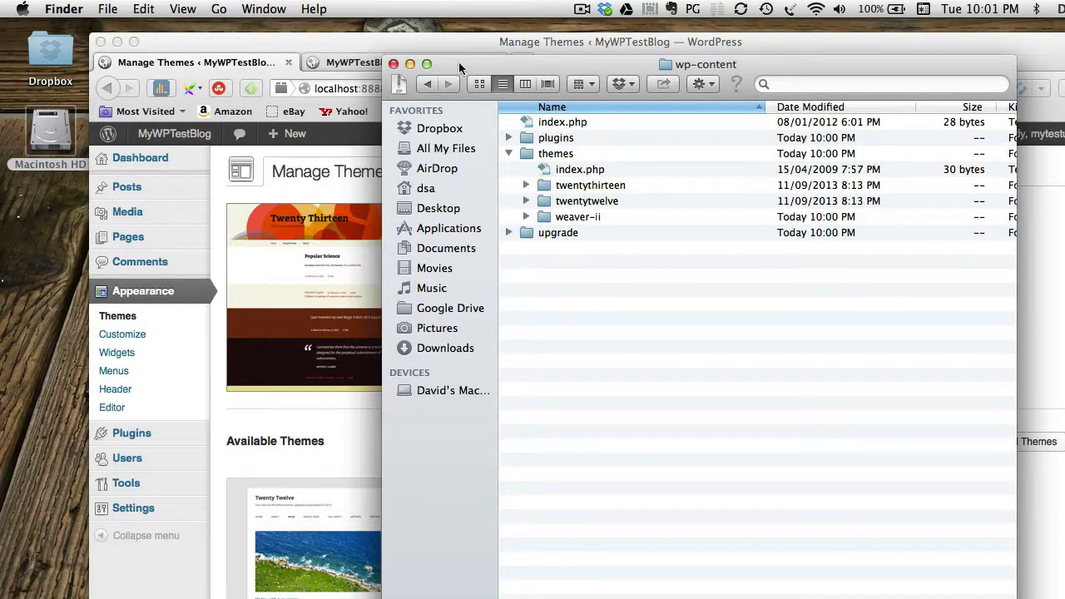
{"action": "left_click_drag", "start_coordinate": [458, 62], "coordinate": [755, 98]}
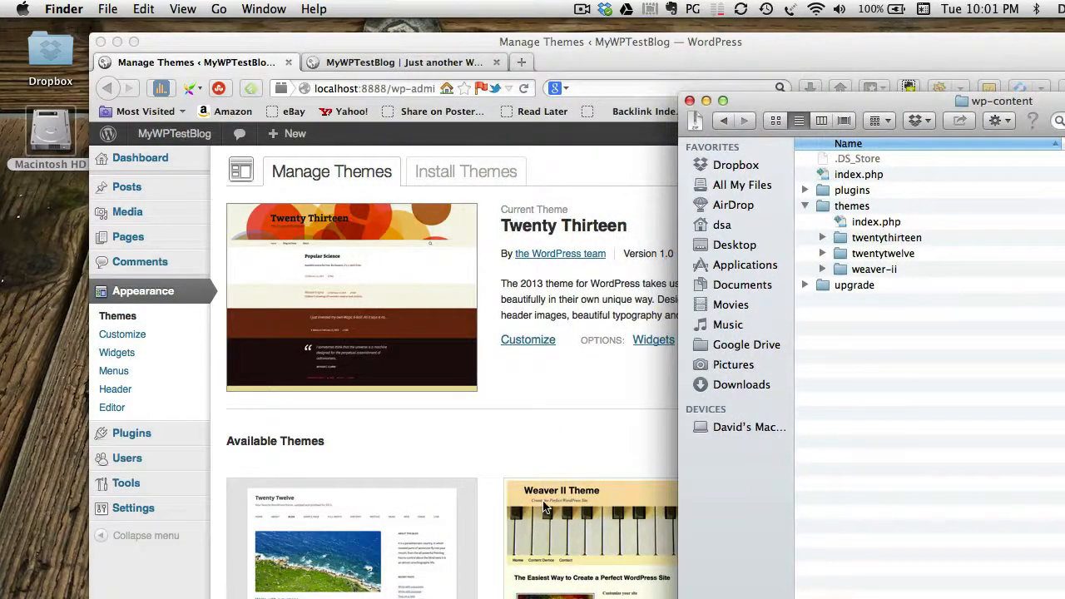
{"action": "left_click_drag", "start_coordinate": [748, 102], "coordinate": [482, 64]}
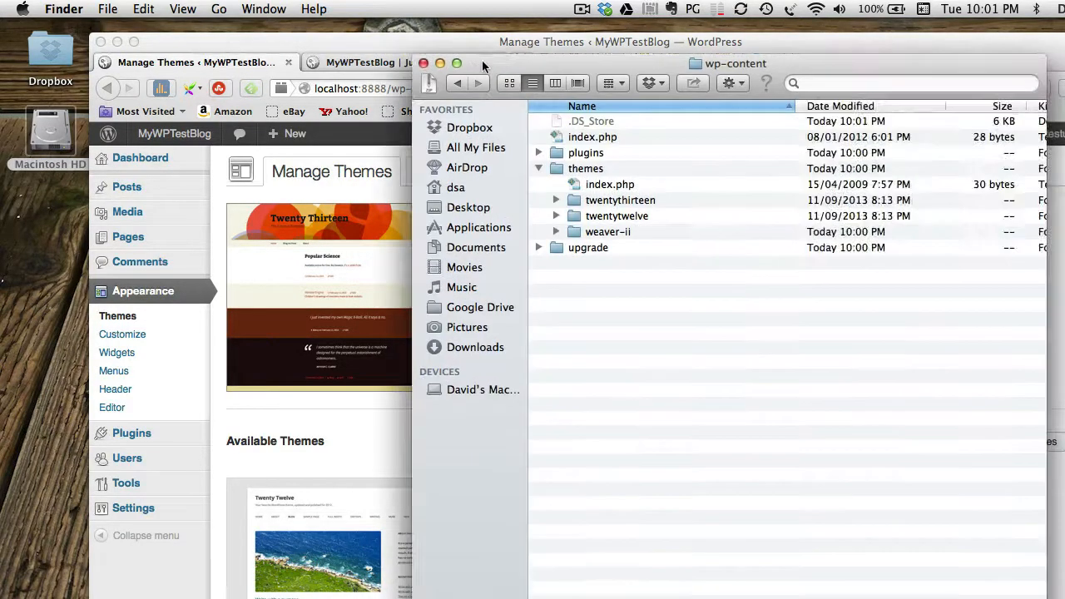
Inspect the weaver-ii, twentytwelve and twentythirteen theme folders, then collapse themes.
{"action": "left_click", "coordinate": [573, 236]}
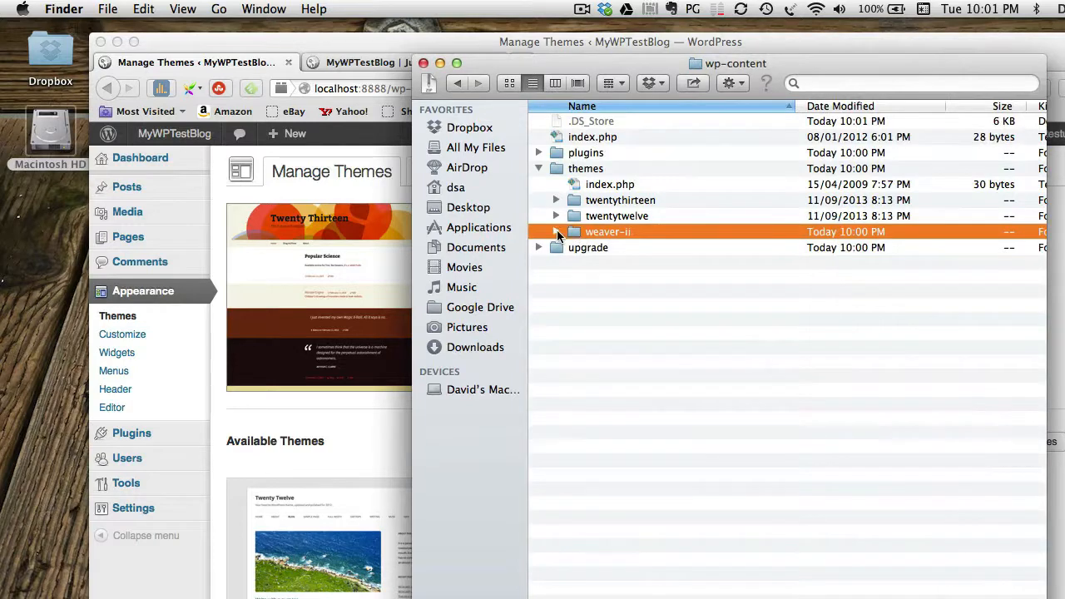
{"action": "left_click", "coordinate": [557, 232]}
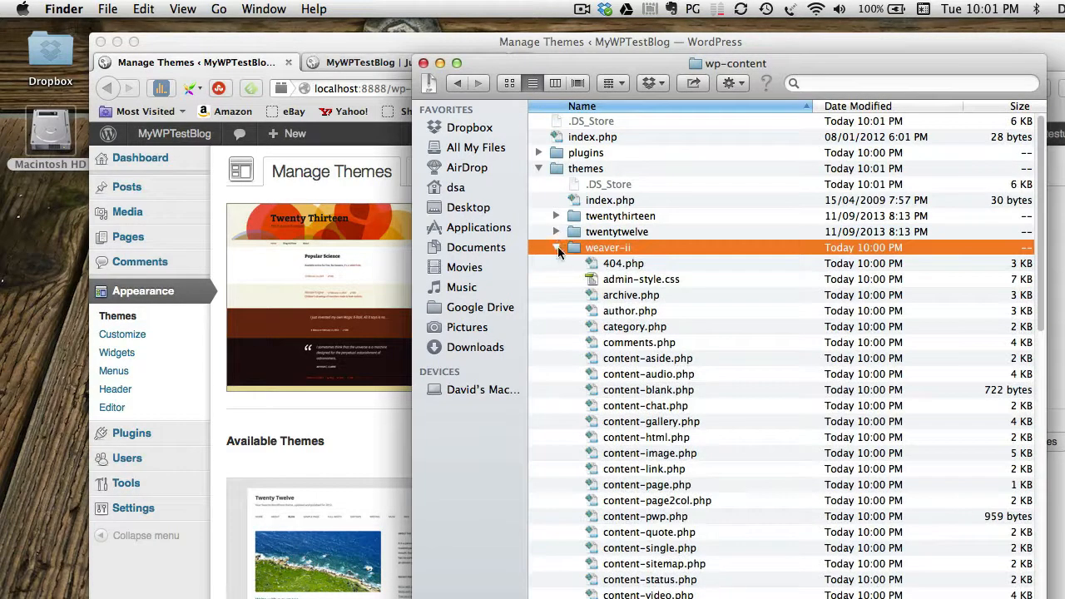
{"action": "left_click", "coordinate": [556, 248]}
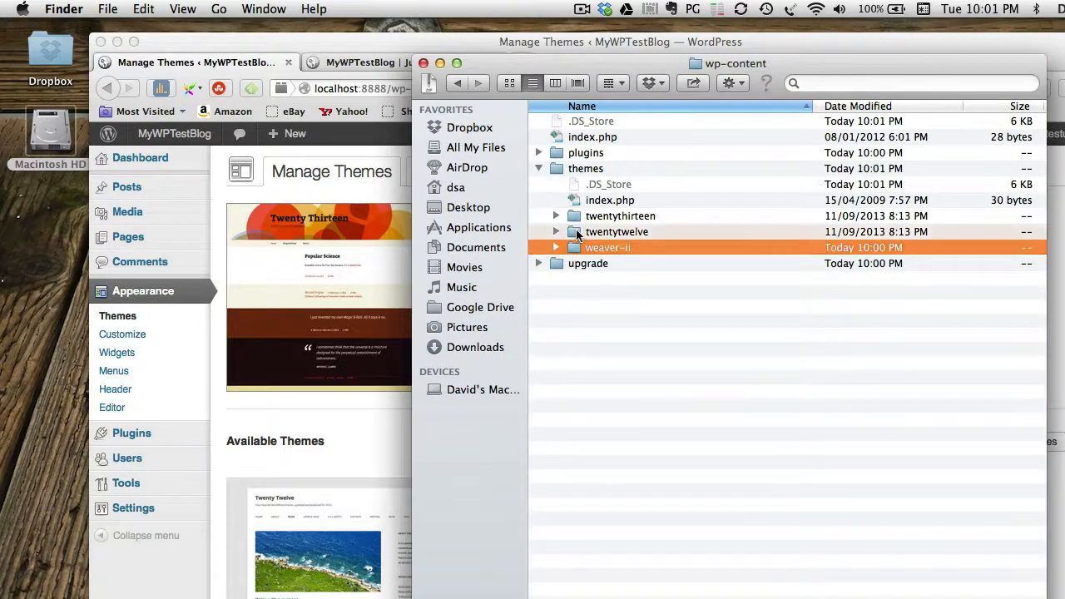
{"action": "left_click", "coordinate": [577, 233]}
{"action": "left_click", "coordinate": [577, 217]}
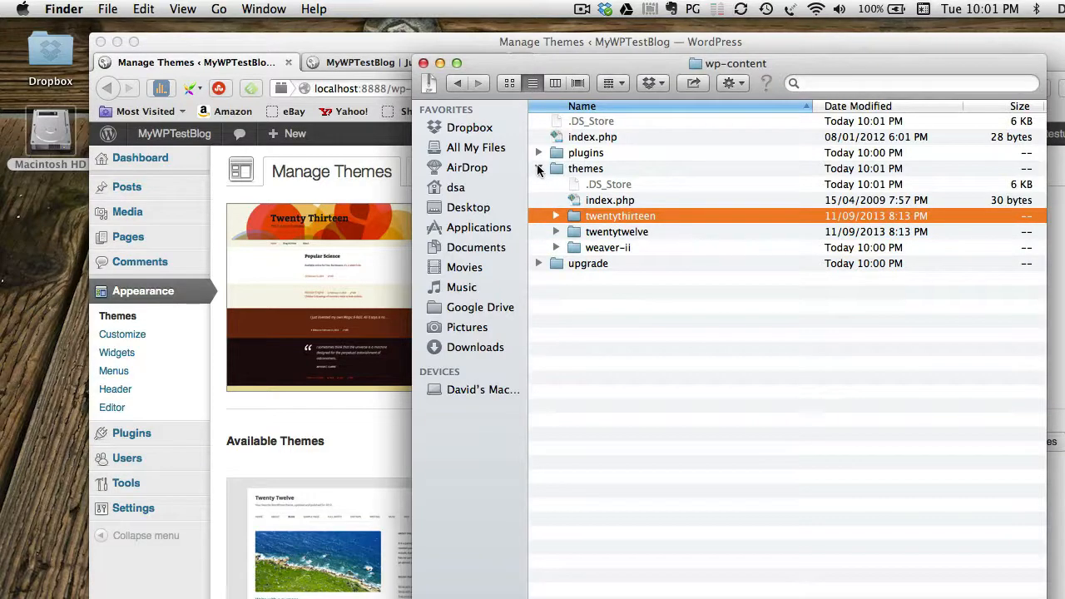
{"action": "left_click", "coordinate": [538, 168]}
Look through the plugins folder, then go up to wordpress and re-expand wp-content and plugins.
{"action": "left_click", "coordinate": [539, 152]}
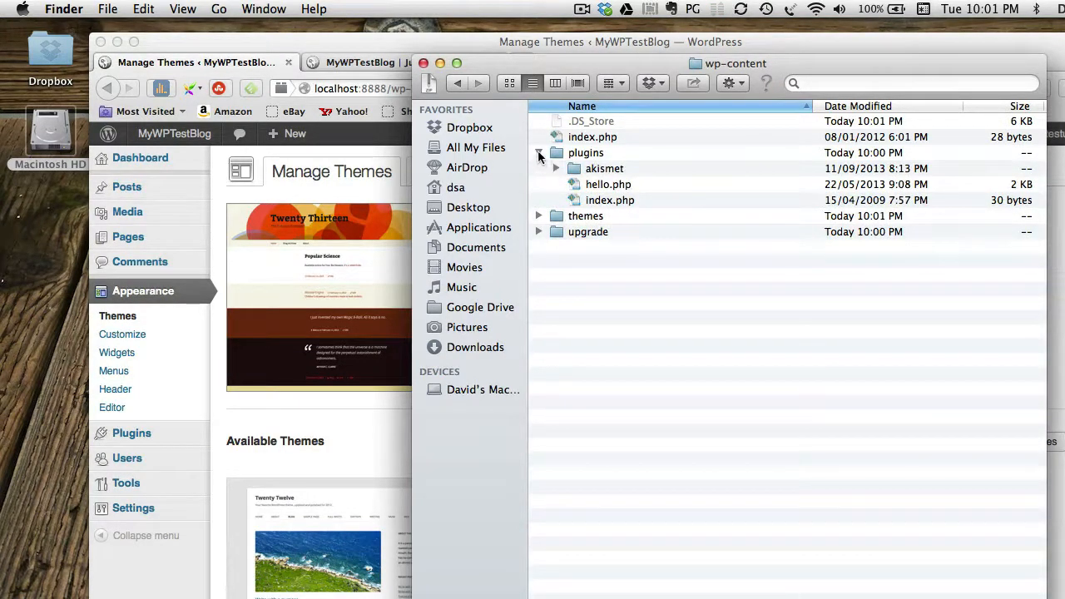
{"action": "left_click", "coordinate": [538, 153]}
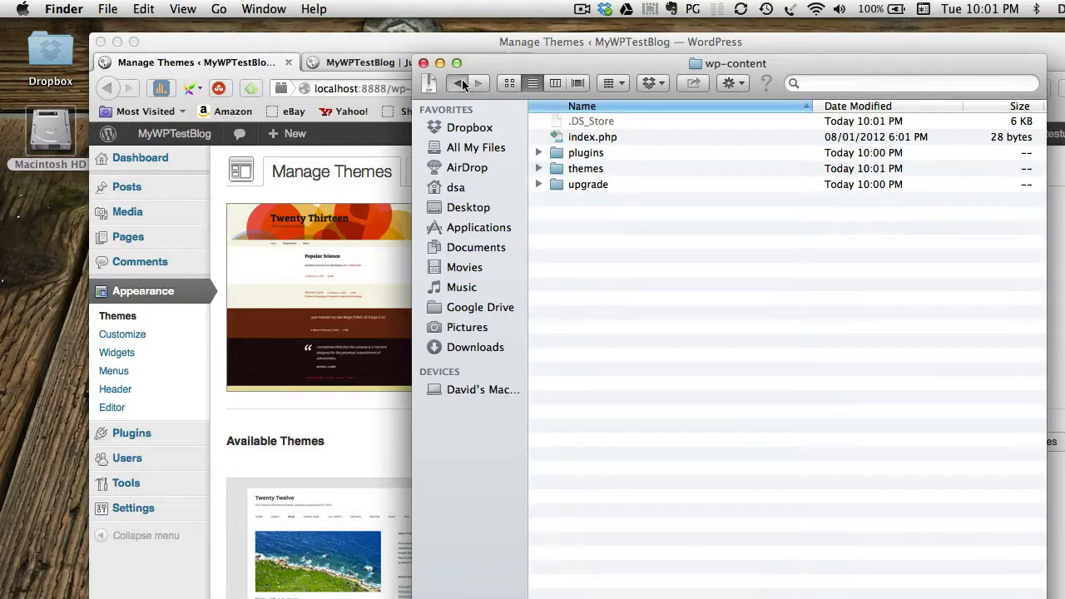
{"action": "left_click", "coordinate": [461, 83]}
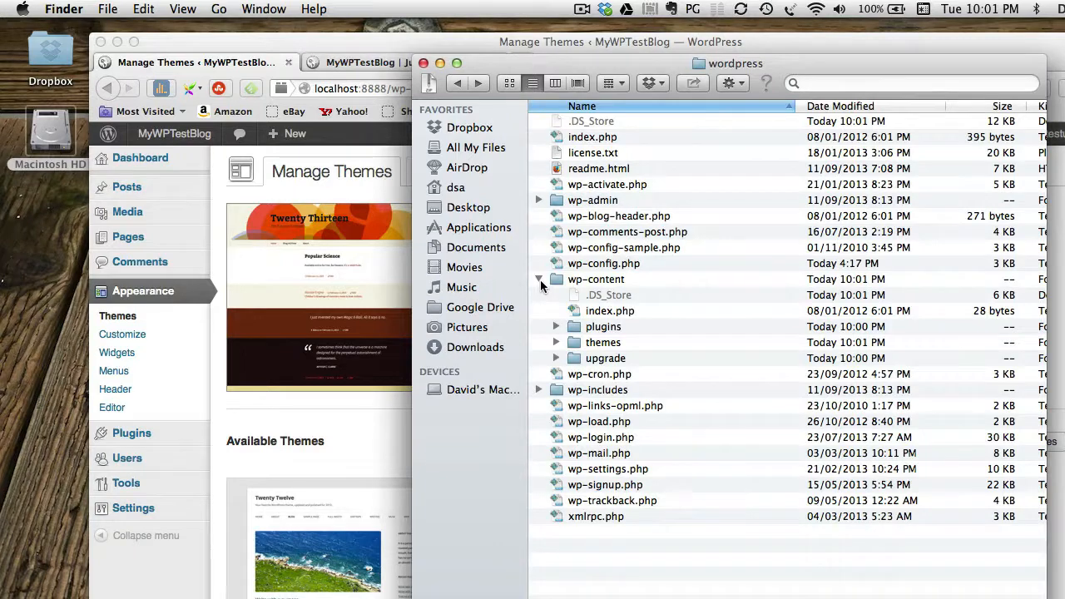
{"action": "left_click", "coordinate": [540, 279]}
{"action": "left_click", "coordinate": [540, 279]}
{"action": "left_click", "coordinate": [557, 327]}
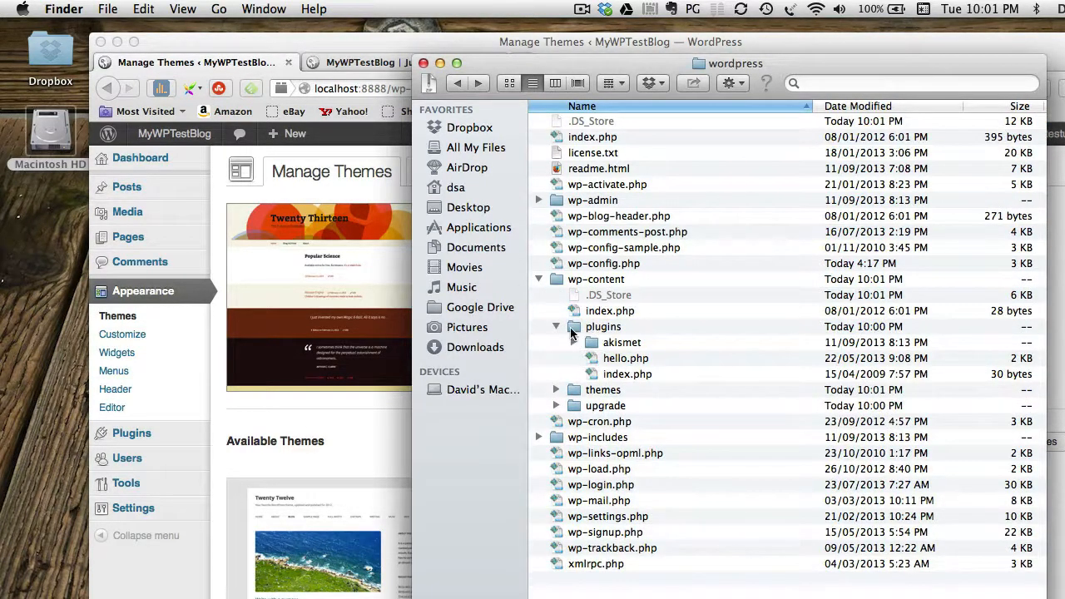
Reopen wp-content, check the akismet folder's files, and collapse plugins.
{"action": "double_click", "coordinate": [556, 281]}
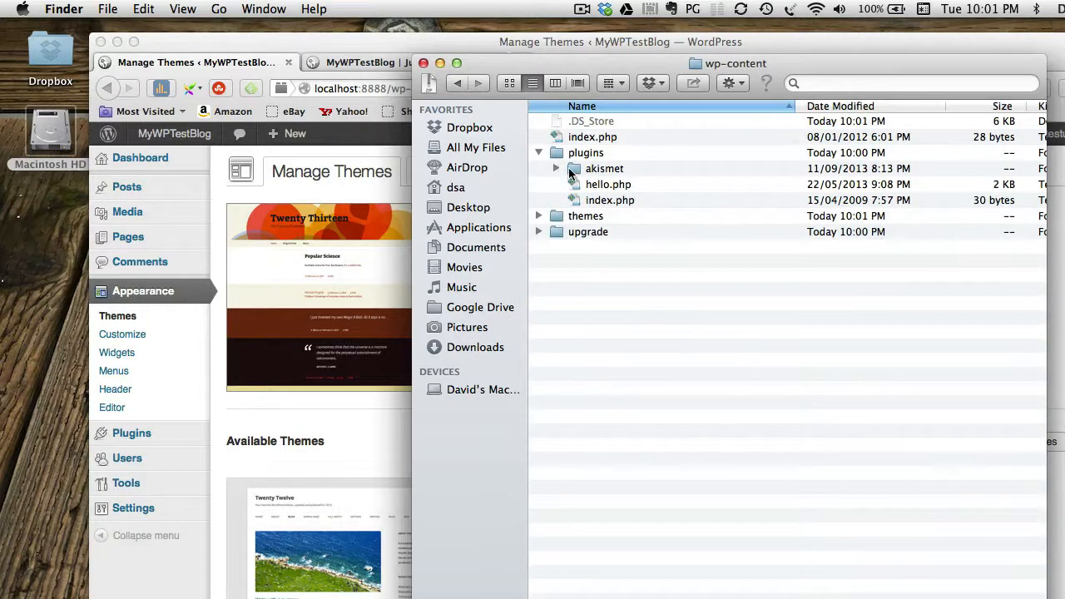
{"action": "left_click", "coordinate": [555, 168]}
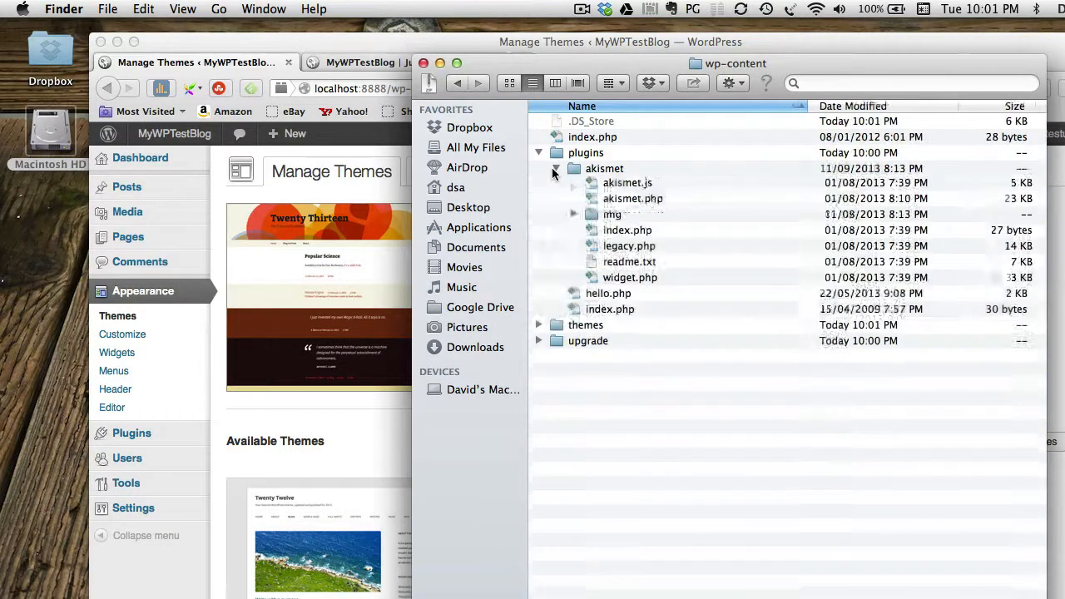
{"action": "left_click", "coordinate": [555, 168]}
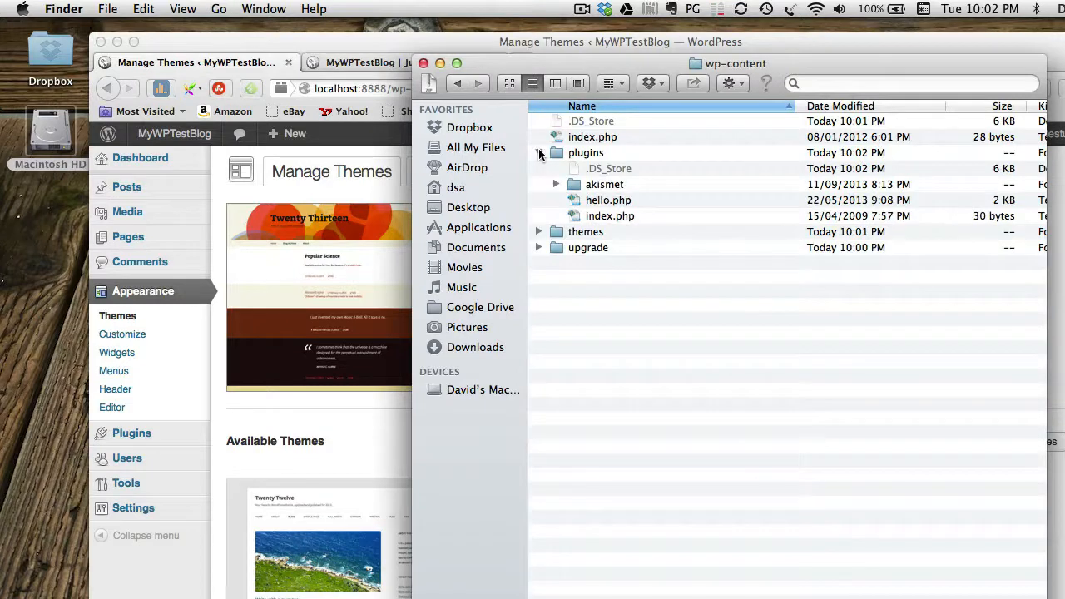
{"action": "left_click", "coordinate": [538, 153]}
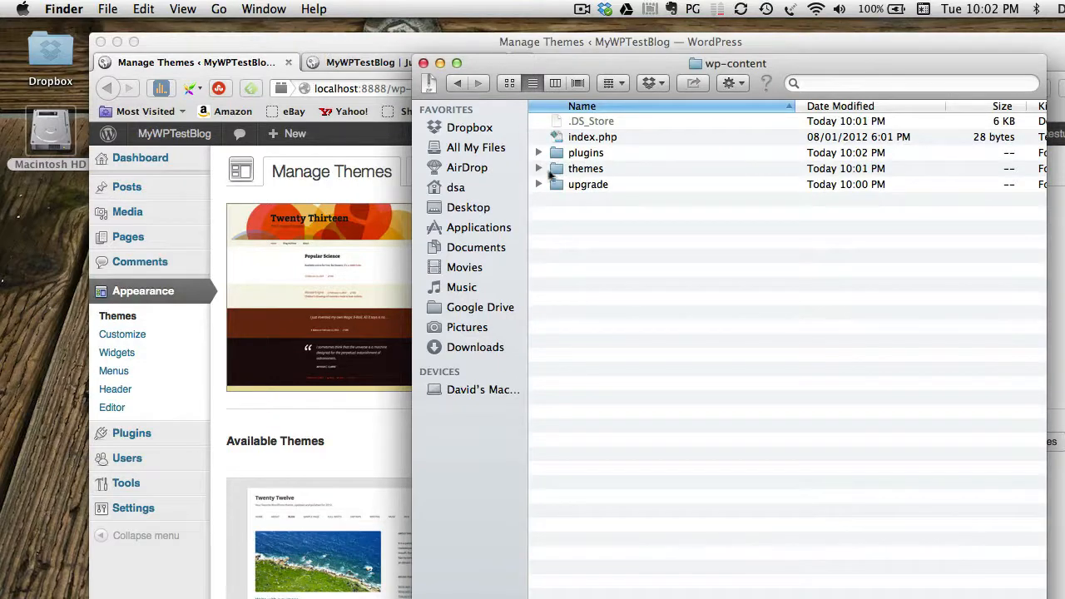
Expand themes and plugins, open plugins alone, return to wp-content, and bring Firefox forward.
{"action": "left_click", "coordinate": [538, 168]}
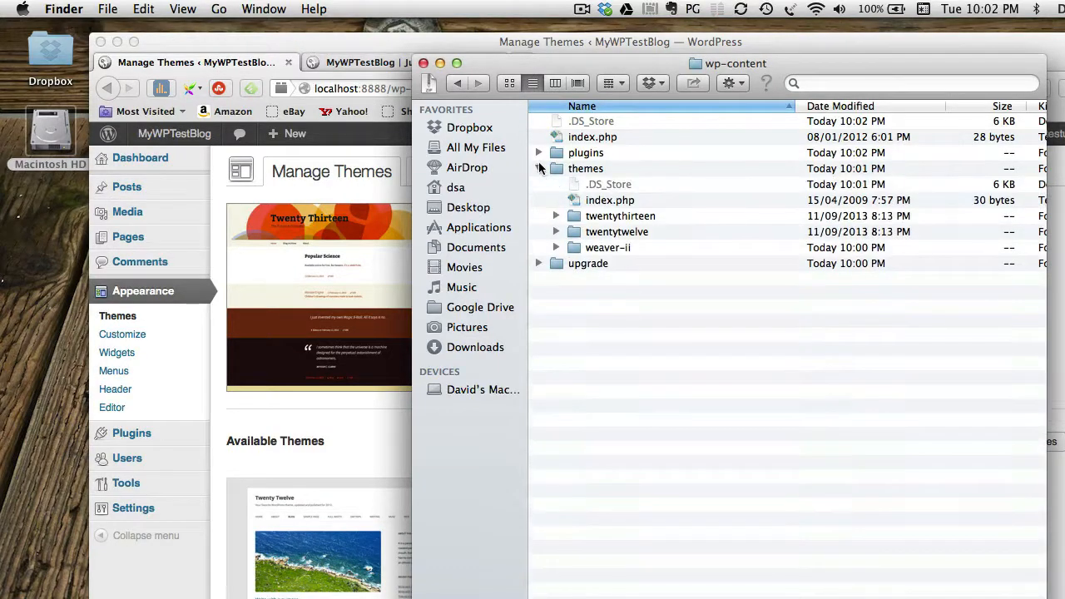
{"action": "left_click", "coordinate": [538, 153]}
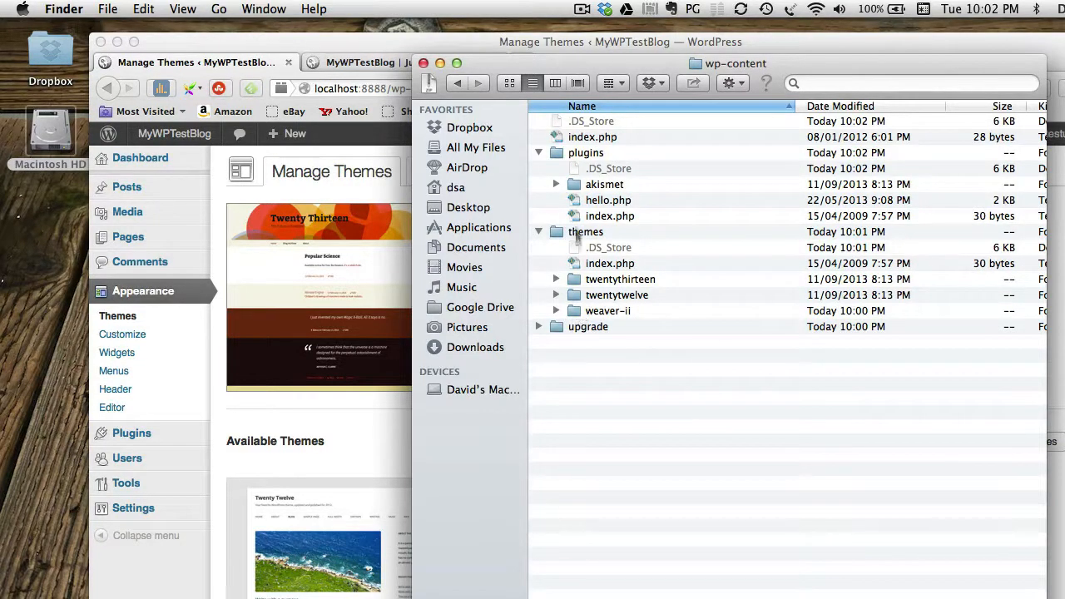
{"action": "double_click", "coordinate": [556, 156]}
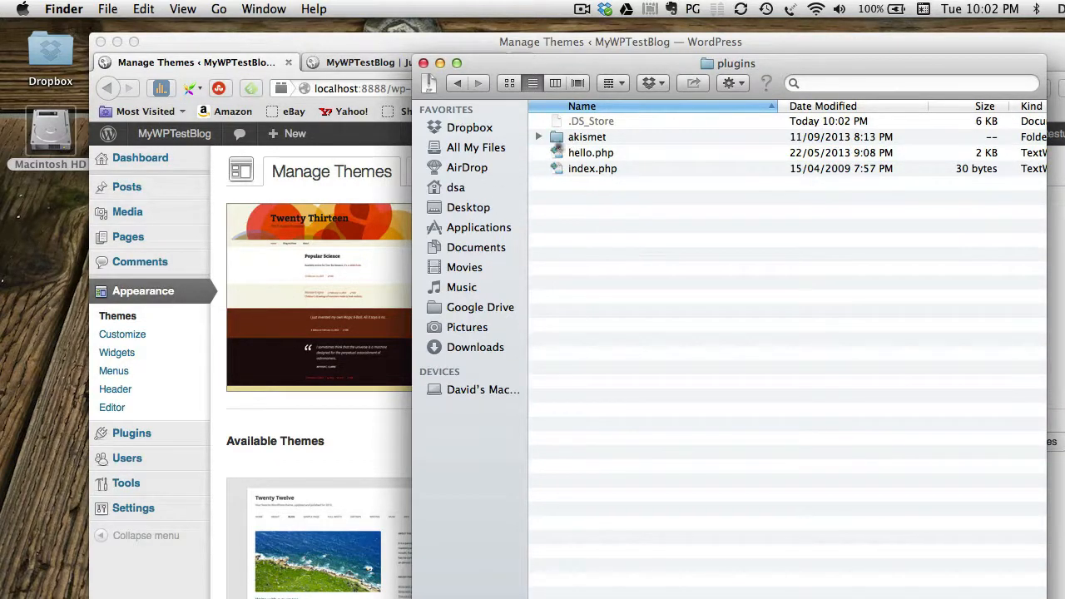
{"action": "left_click", "coordinate": [457, 84]}
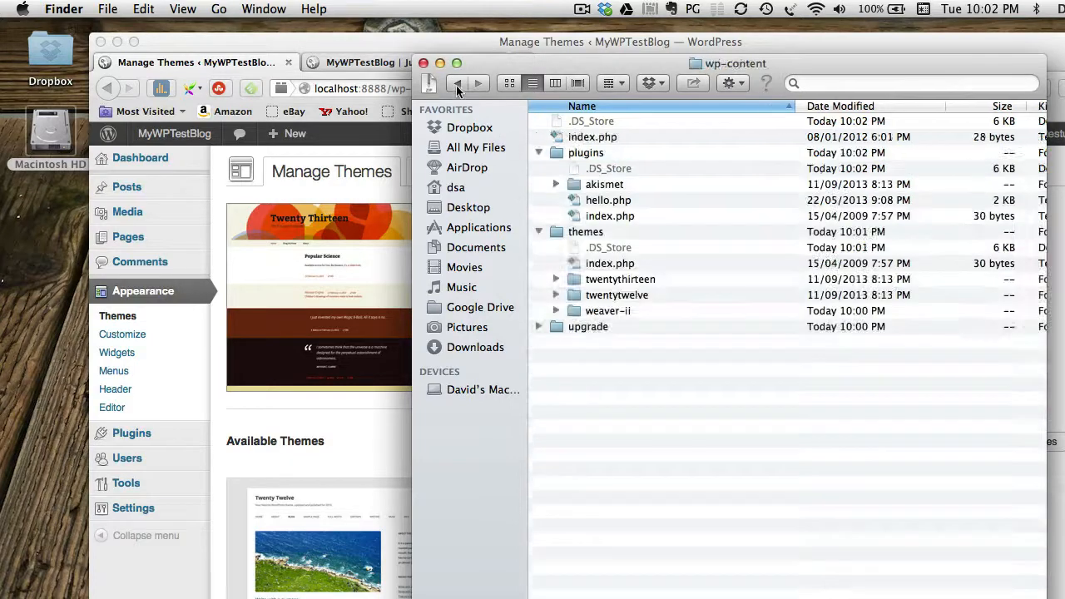
{"action": "left_click", "coordinate": [285, 197]}
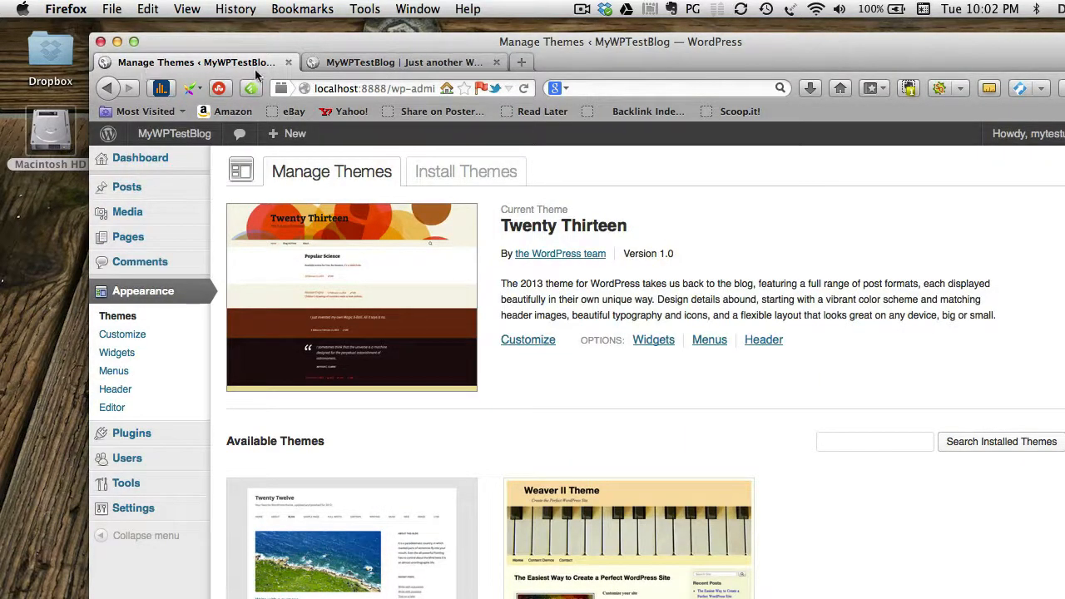
Go through the Dashboard to the Plugins page showing Akismet and Hello Dolly, then switch to Finder.
{"action": "mouse_move", "coordinate": [174, 135]}
{"action": "left_click", "coordinate": [157, 160]}
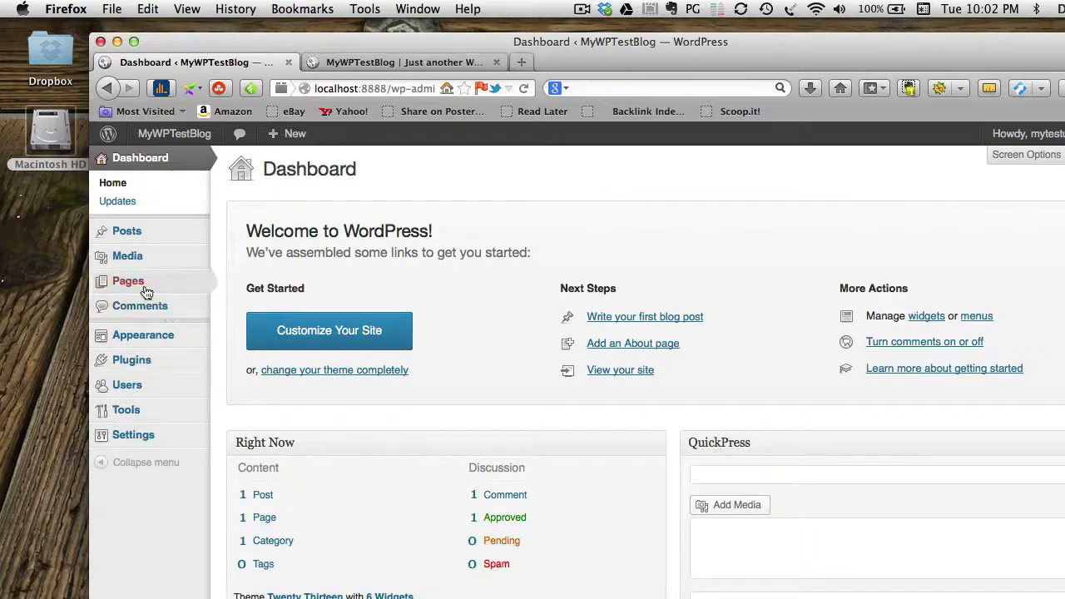
{"action": "left_click", "coordinate": [131, 361]}
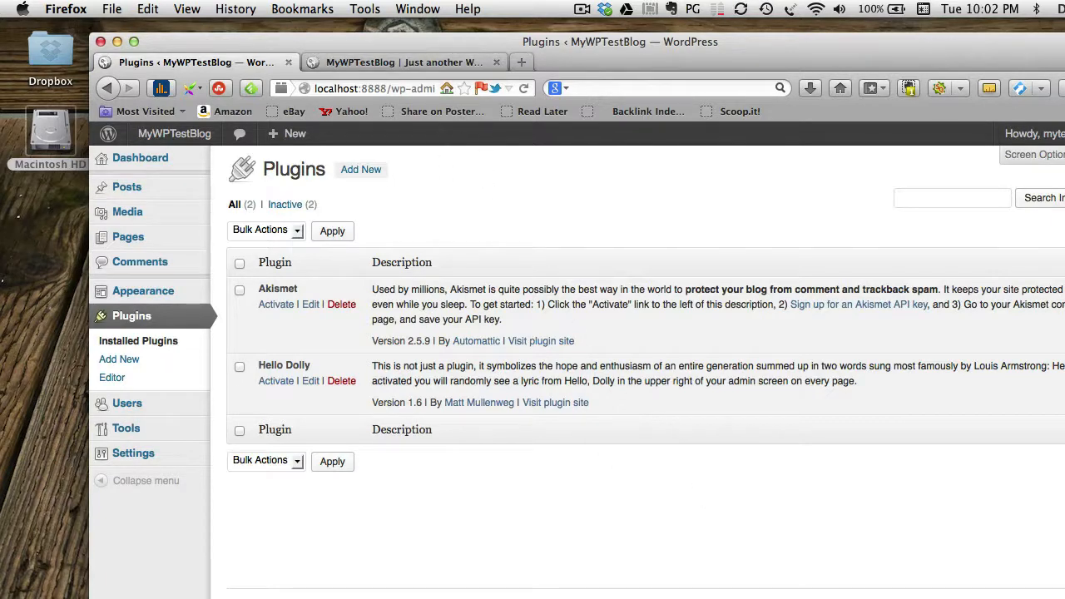
{"action": "key", "text": "super+Tab"}
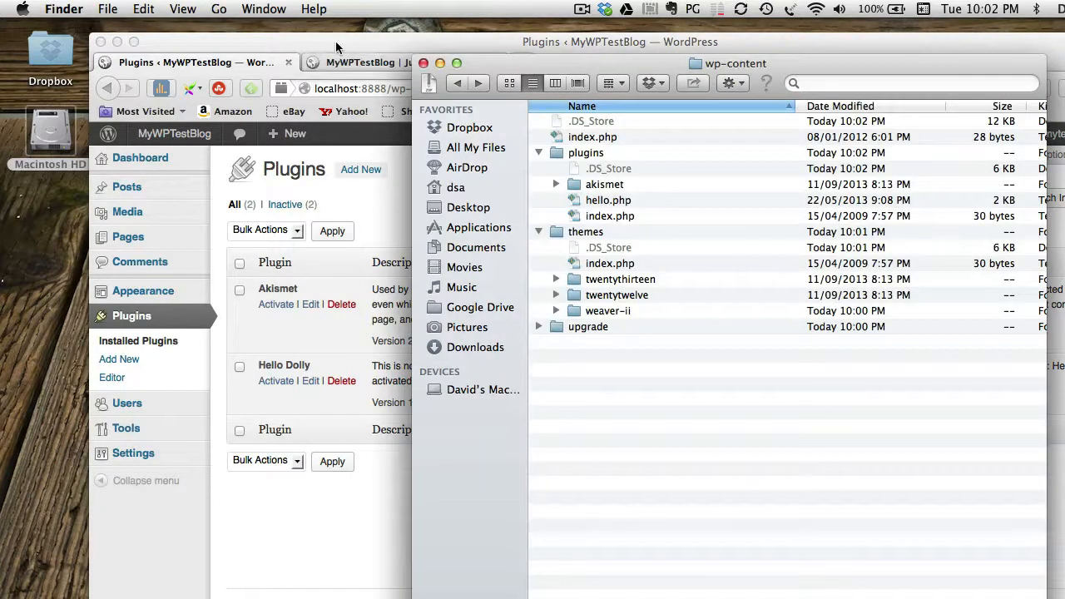
Return to Firefox and show the MyWPTestBlog front page tab.
{"action": "left_click", "coordinate": [336, 46]}
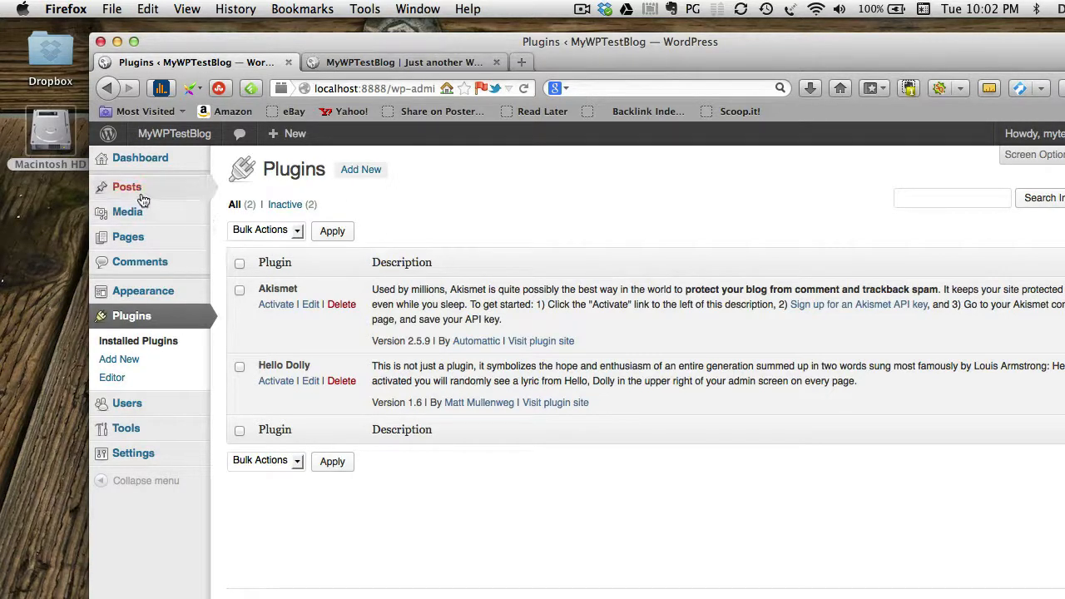
{"action": "left_click", "coordinate": [408, 64]}
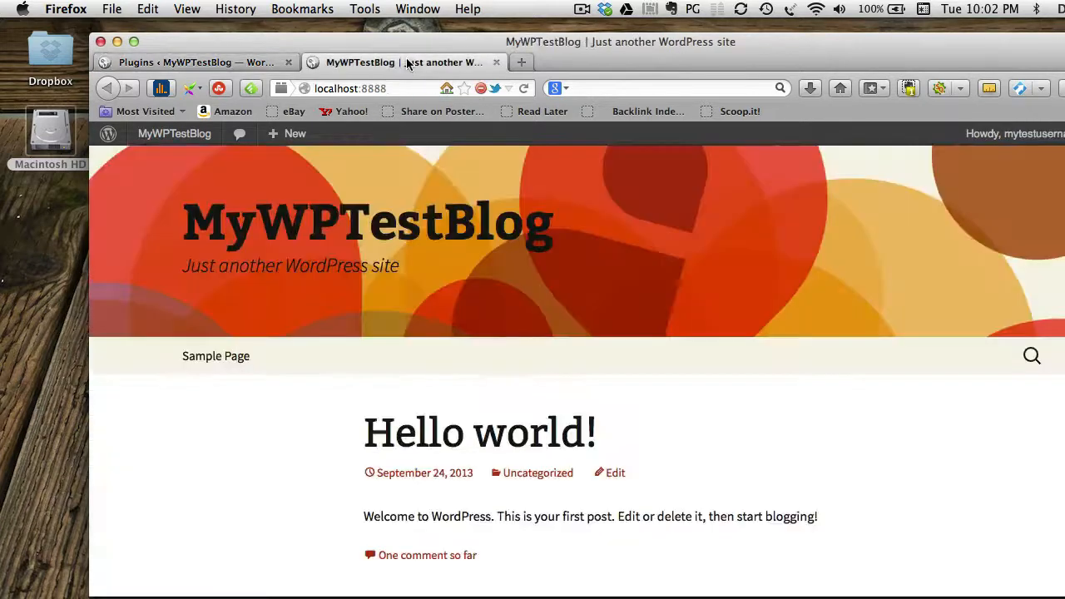
Scroll through the Hello world! post on the blog page, then bring Finder forward.
{"action": "scroll", "coordinate": [491, 421], "scroll_direction": "down", "scroll_amount": 5}
{"action": "scroll", "coordinate": [487, 416], "scroll_direction": "up", "scroll_amount": 5}
{"action": "scroll", "coordinate": [487, 493], "scroll_direction": "down", "scroll_amount": 5}
{"action": "scroll", "coordinate": [487, 489], "scroll_direction": "up", "scroll_amount": 5}
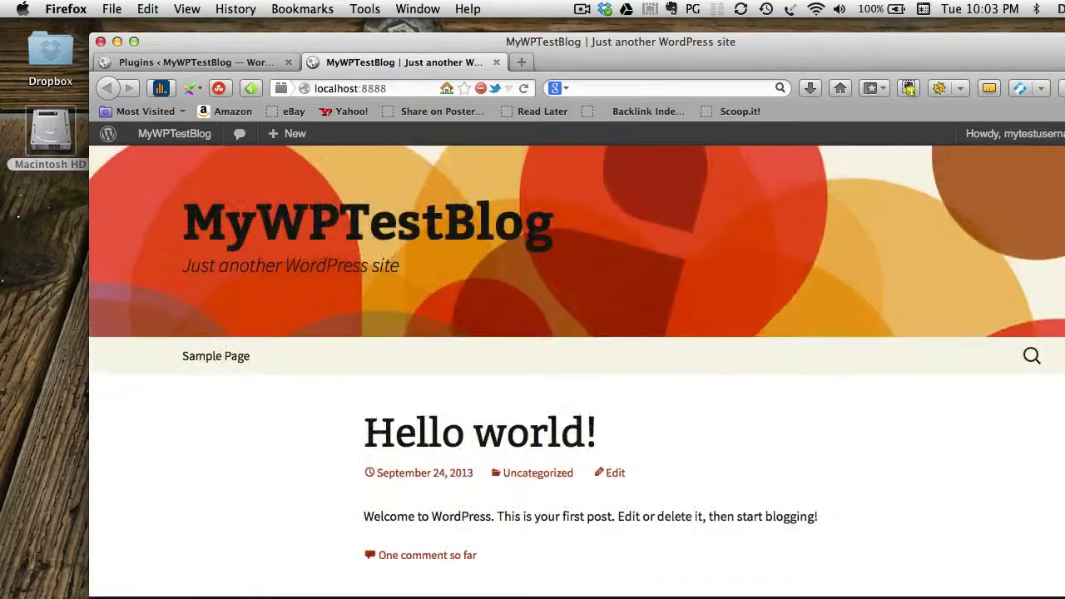
{"action": "left_click", "coordinate": [662, 596]}
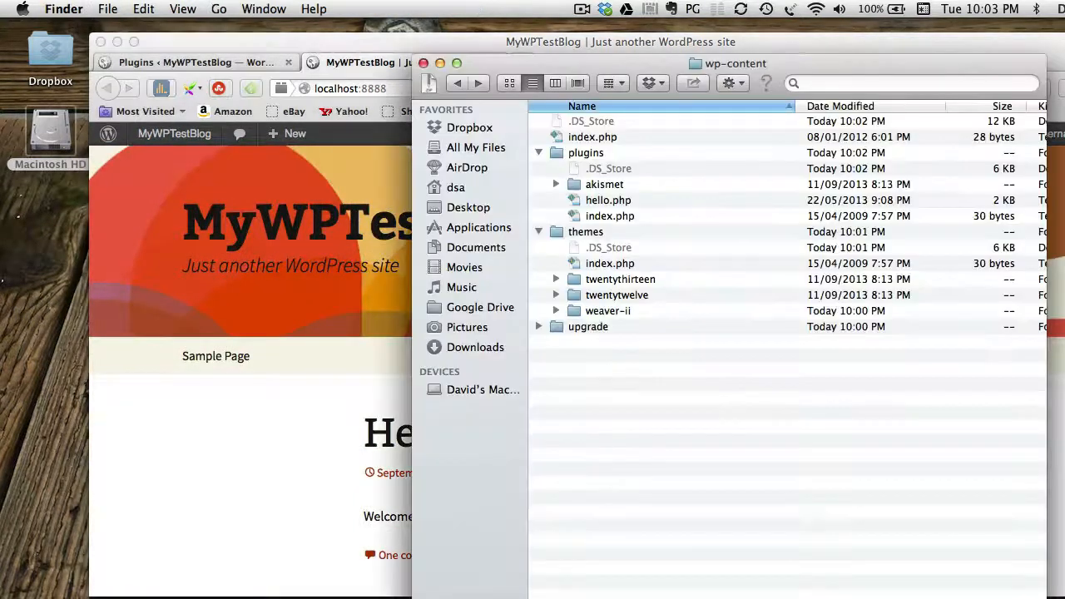
Navigate Finder up through wordpress and testMamp to the home folder, then return to Firefox.
{"action": "left_click", "coordinate": [457, 83]}
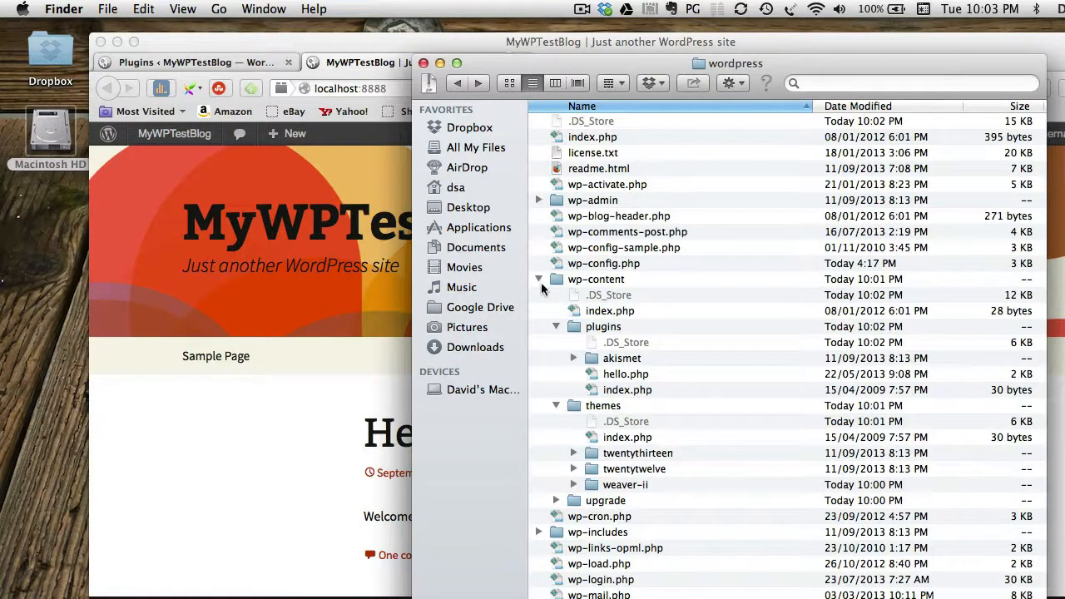
{"action": "left_click", "coordinate": [539, 280]}
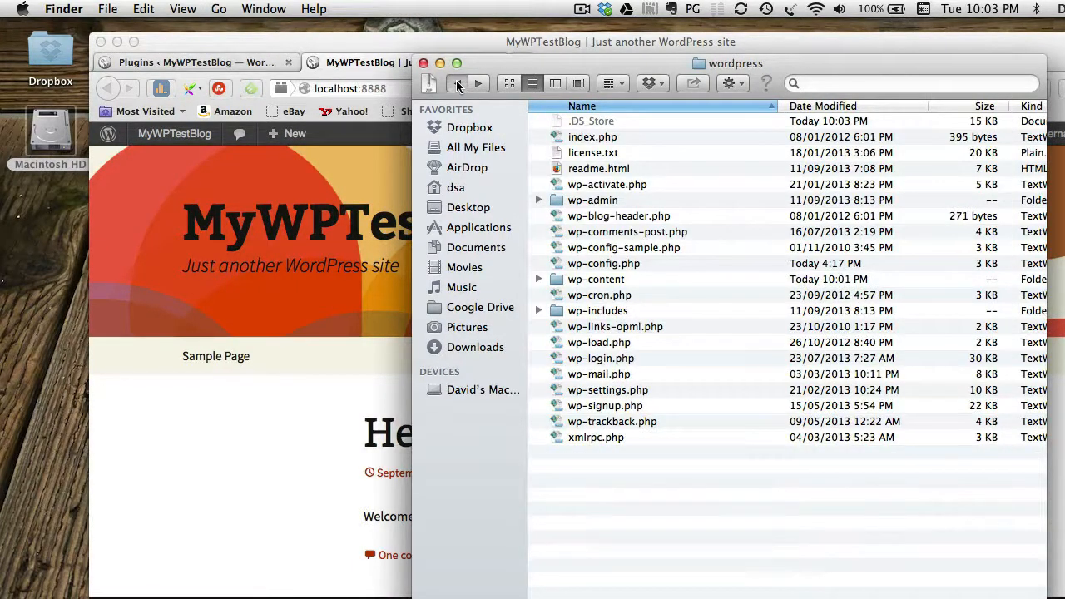
{"action": "left_click", "coordinate": [457, 83]}
{"action": "left_click", "coordinate": [539, 137]}
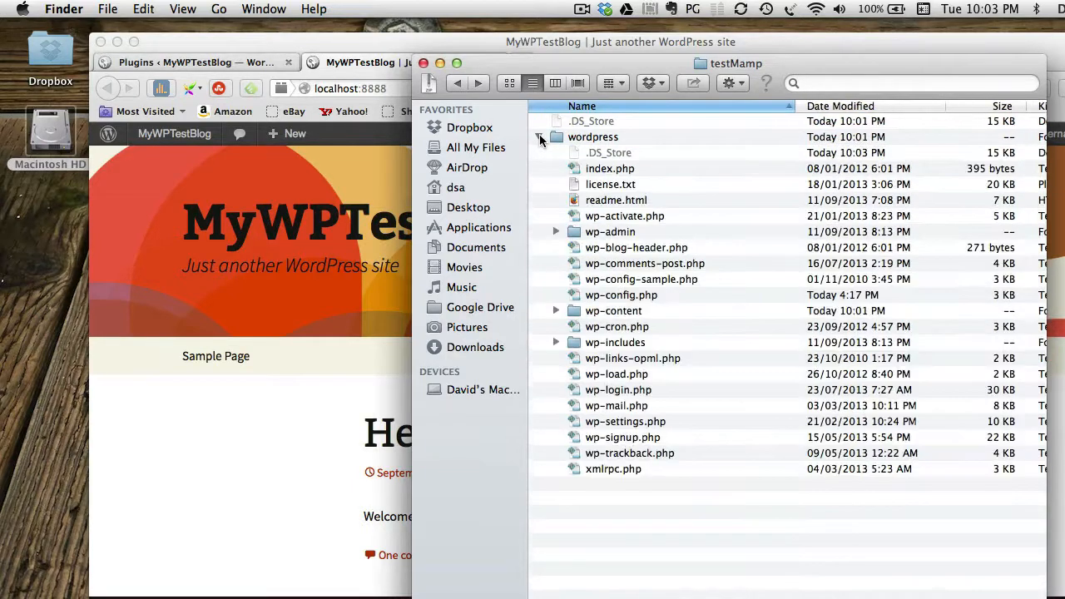
{"action": "left_click", "coordinate": [539, 137]}
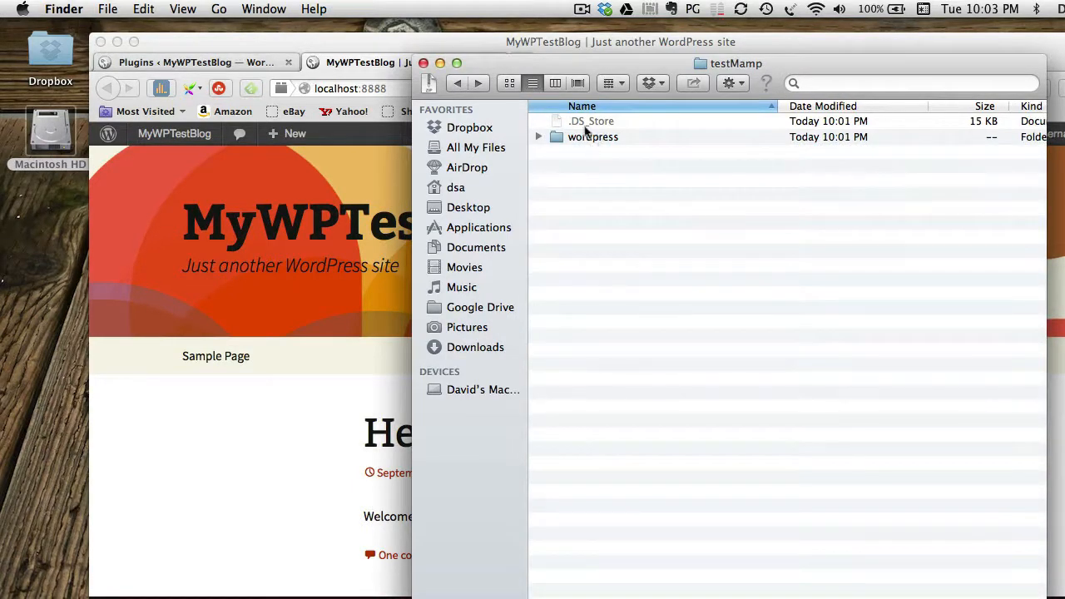
{"action": "left_click", "coordinate": [538, 137]}
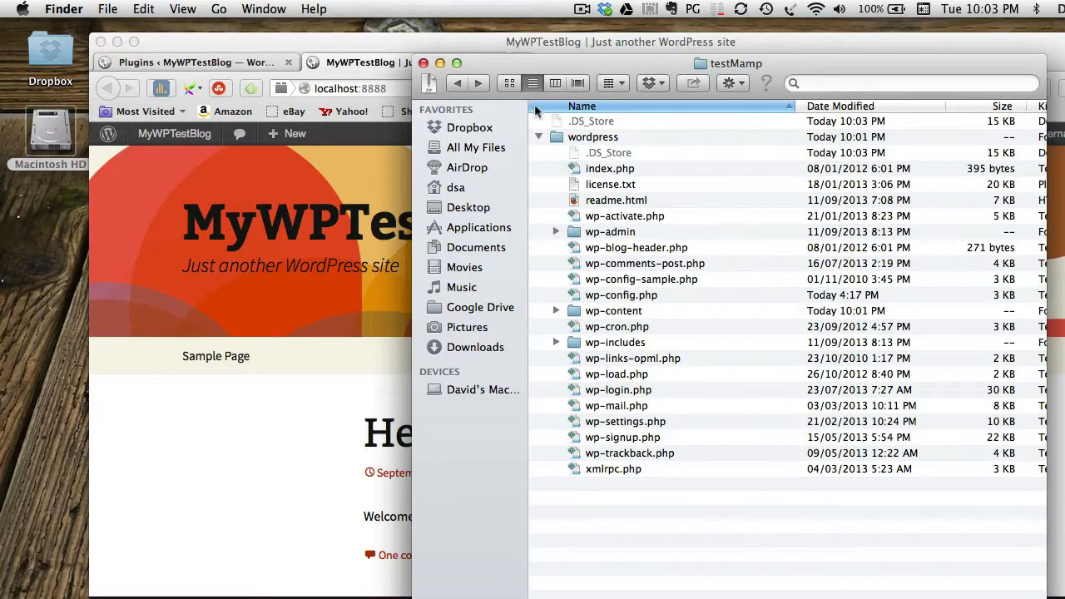
{"action": "left_click", "coordinate": [538, 137]}
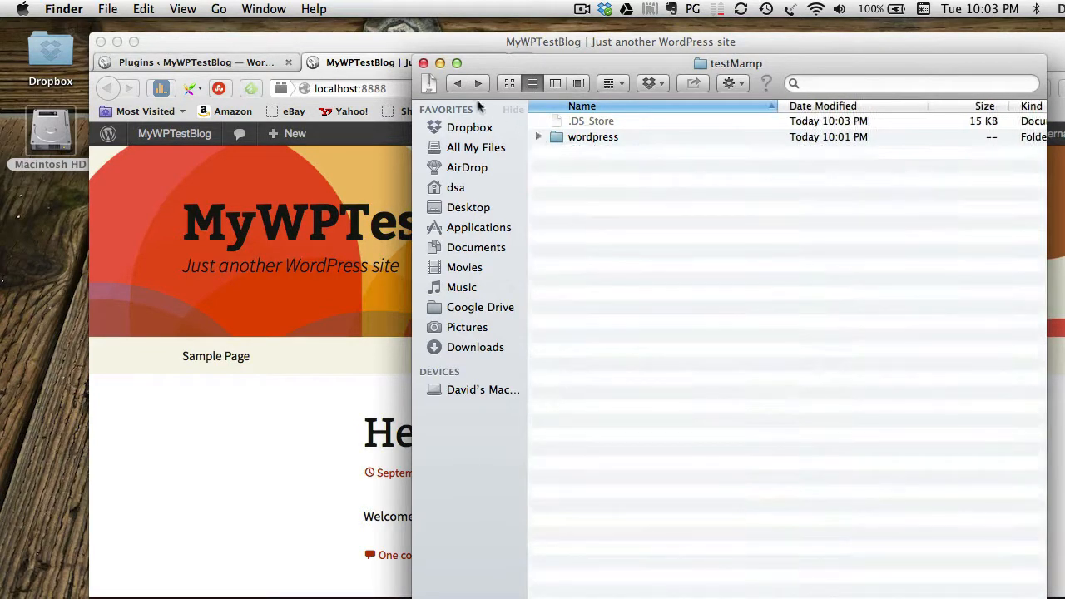
{"action": "left_click", "coordinate": [458, 84]}
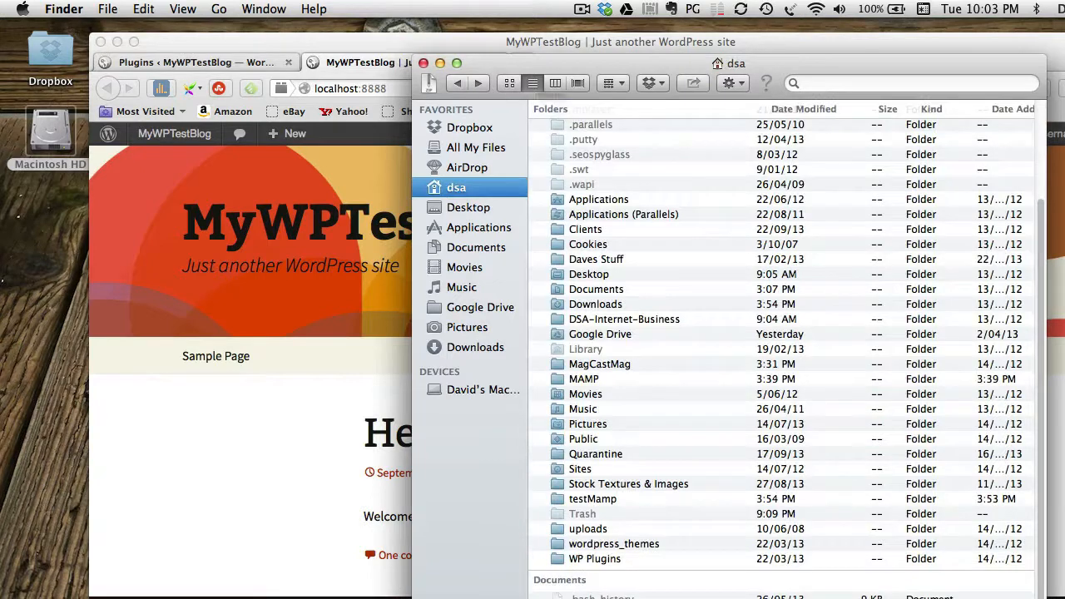
{"action": "left_click", "coordinate": [359, 48]}
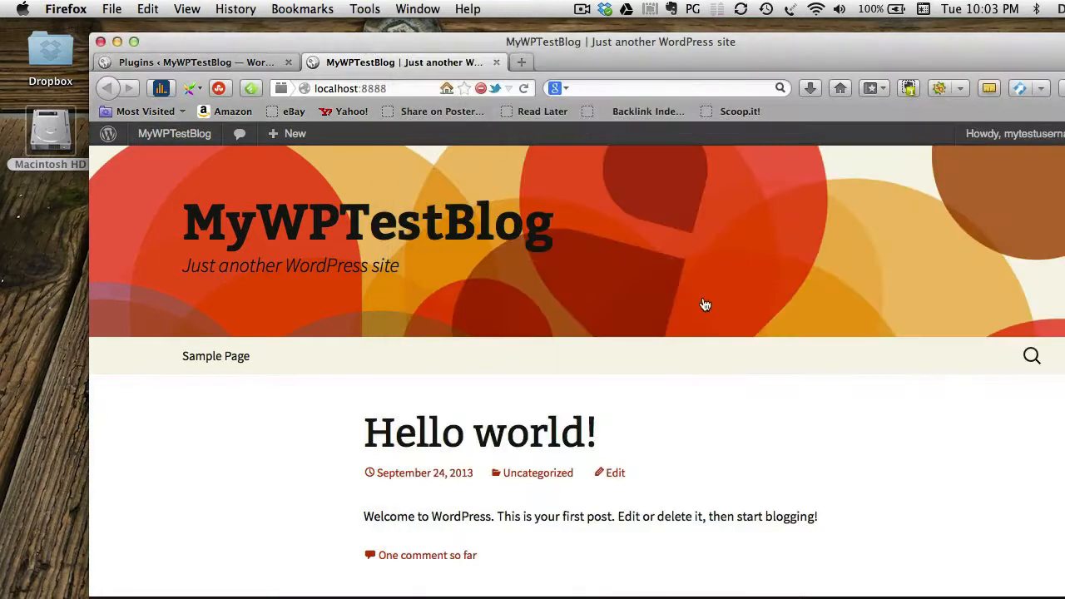